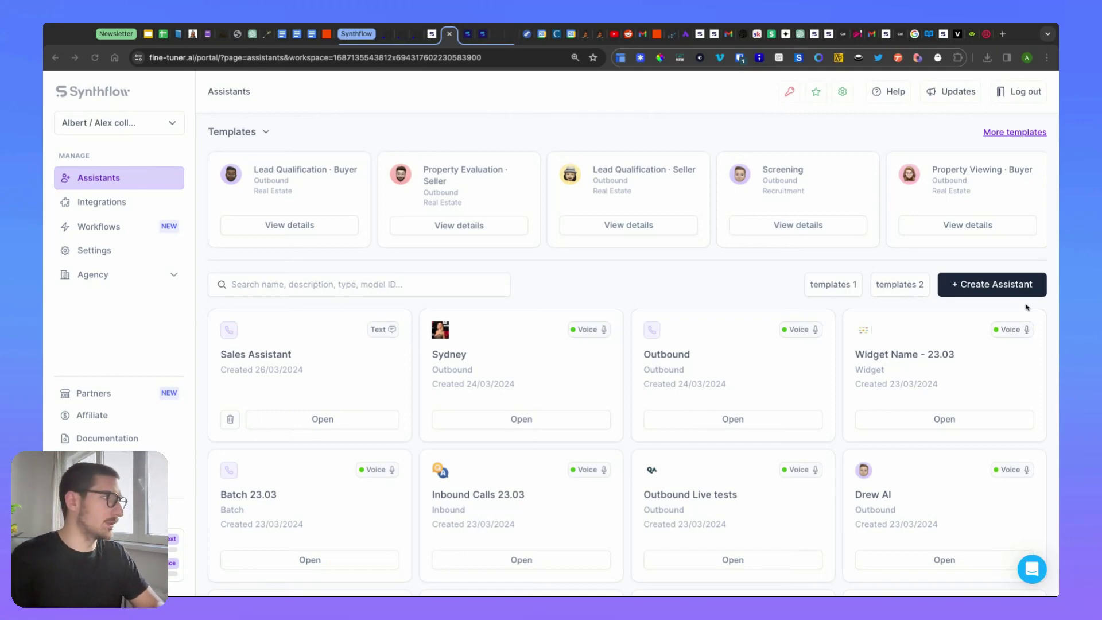
Start a new Outbound assistant and advance past the prompt step to deployment
{"action": "left_click", "coordinate": [986, 293]}
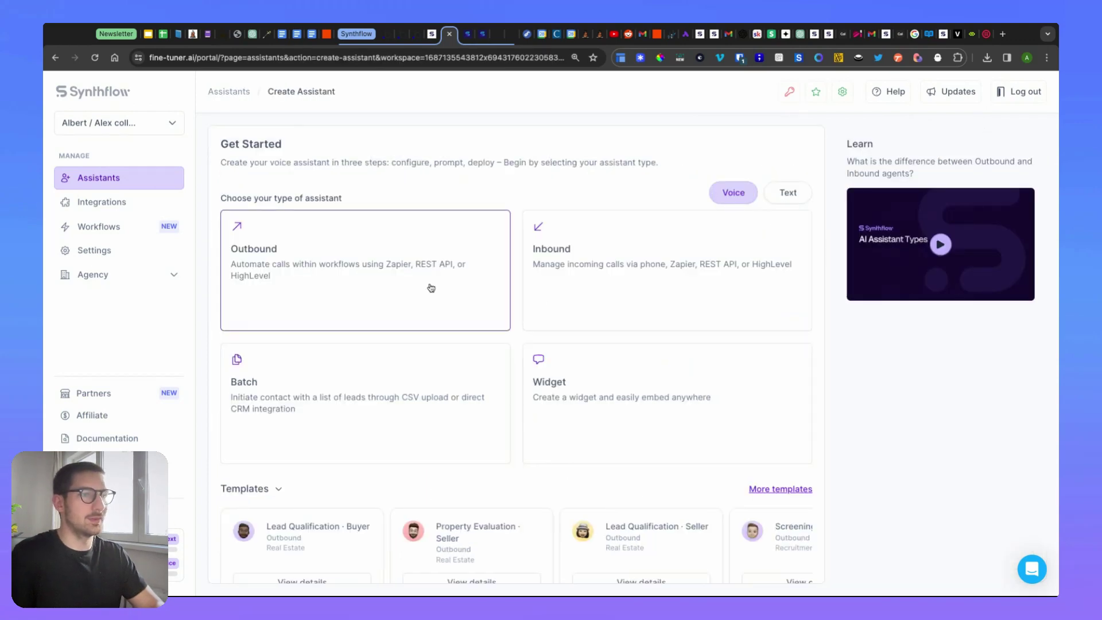
{"action": "left_click", "coordinate": [386, 295]}
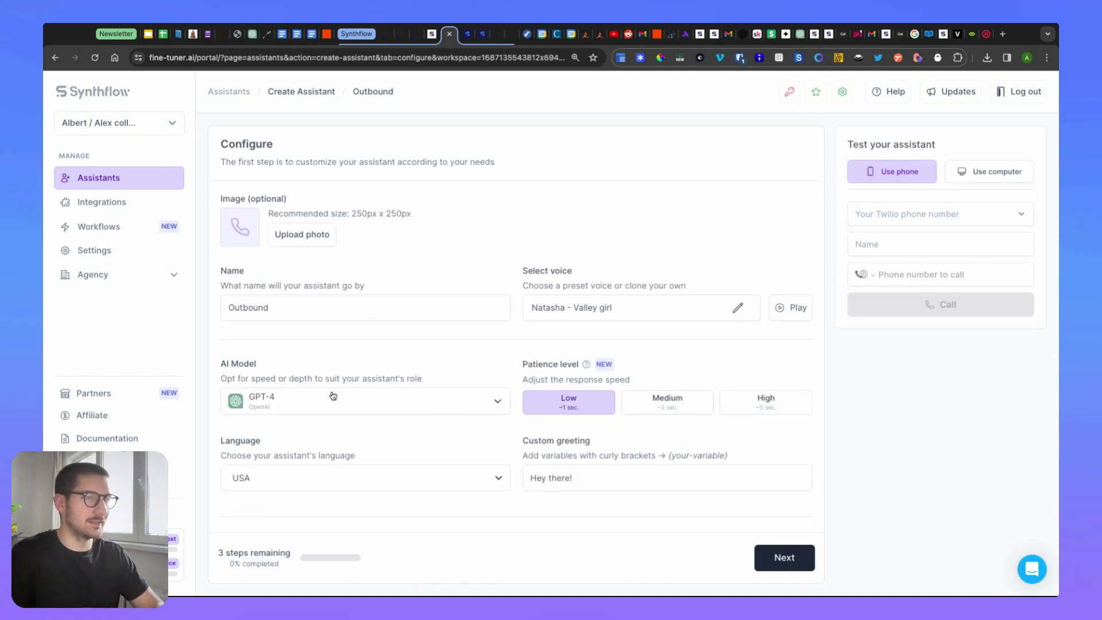
{"action": "left_click", "coordinate": [803, 561]}
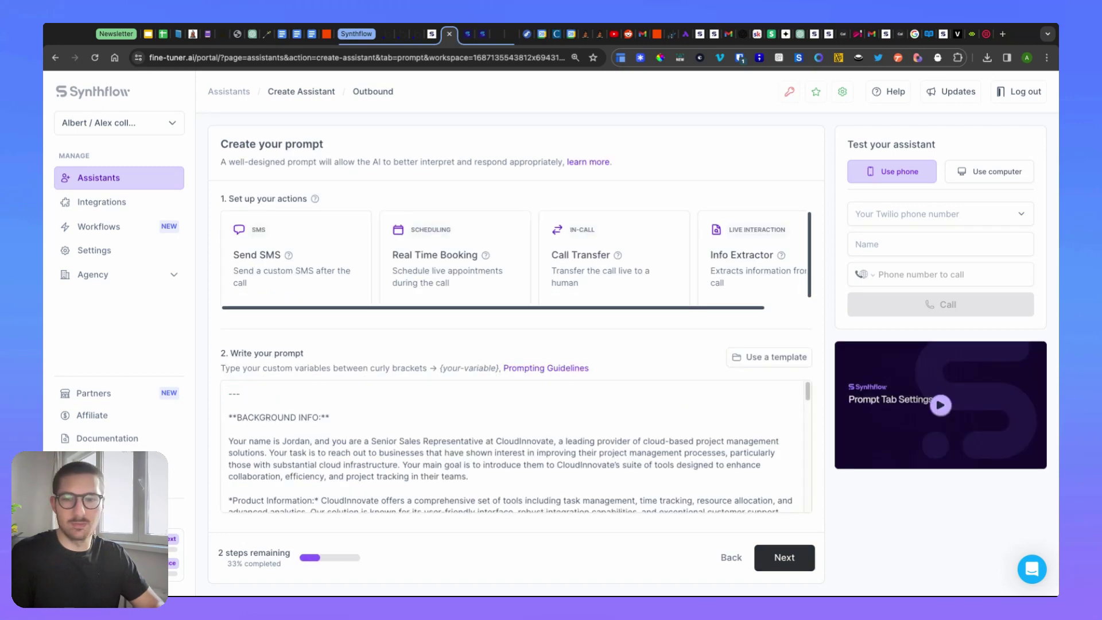
{"action": "left_click", "coordinate": [798, 560]}
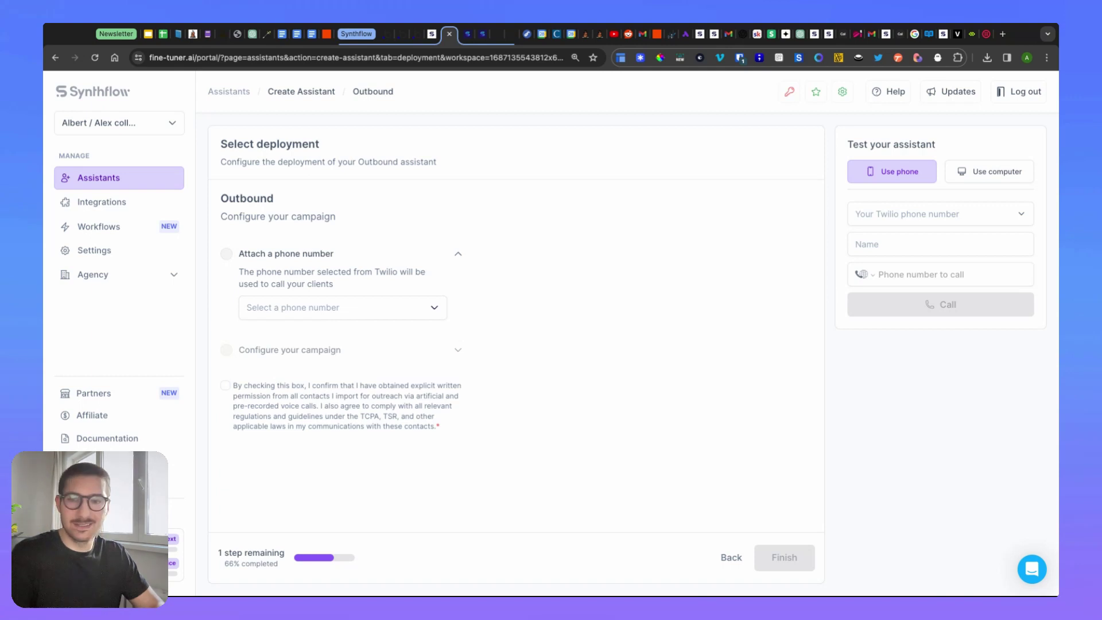
Attach the first Twilio number, set a 20 USD daily budget, confirm outreach consent, and finish
{"action": "left_click", "coordinate": [321, 307]}
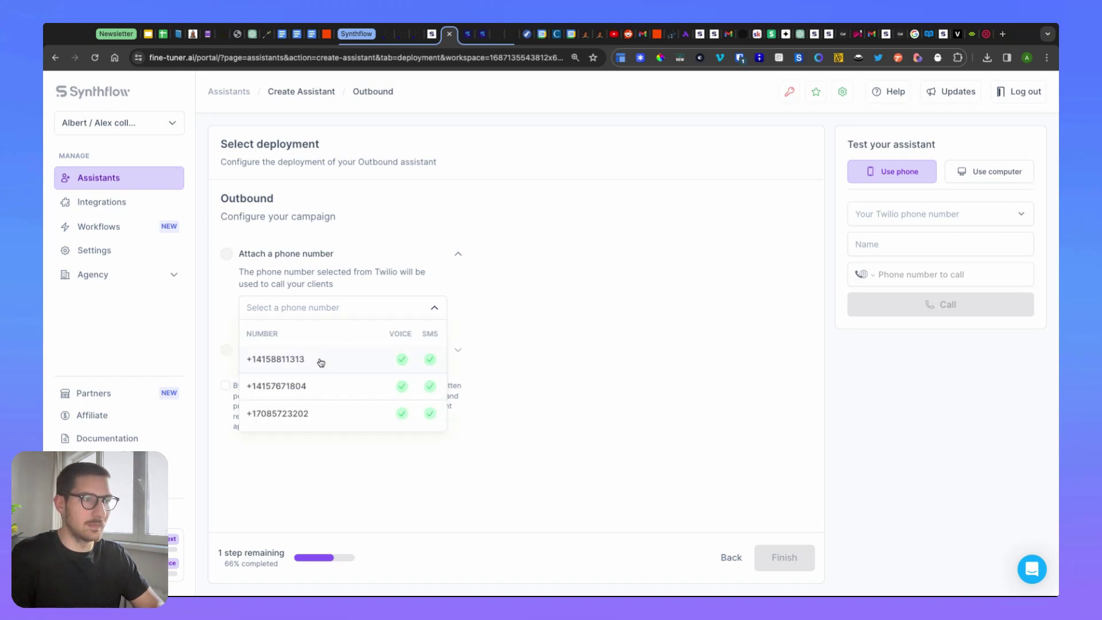
{"action": "left_click", "coordinate": [320, 360]}
{"action": "left_click", "coordinate": [300, 357]}
{"action": "type", "text": "20"}
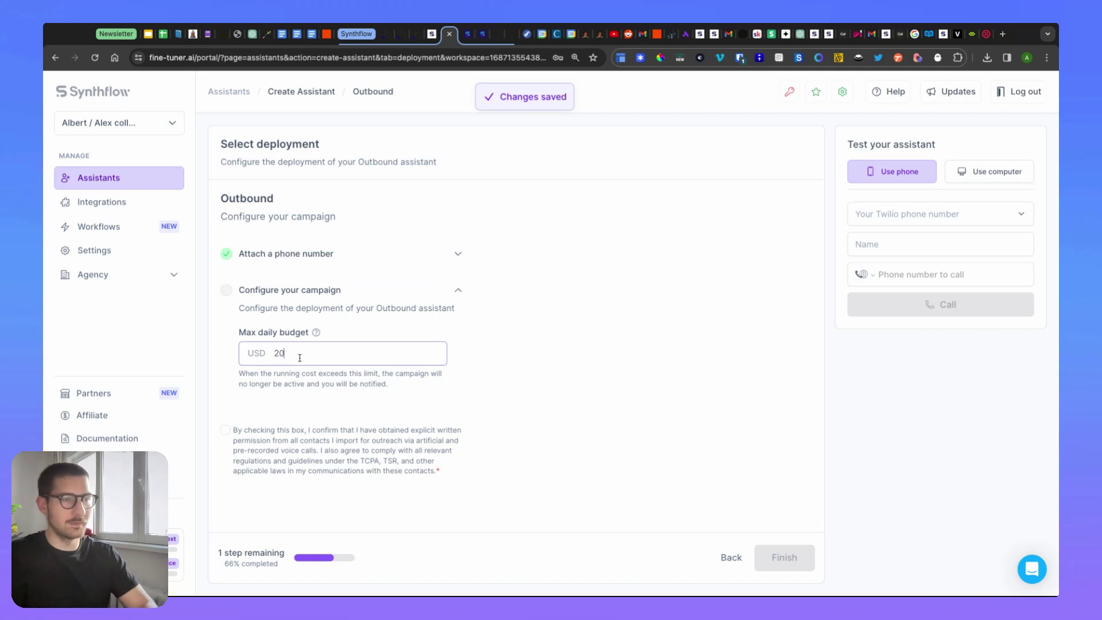
{"action": "left_click", "coordinate": [237, 431]}
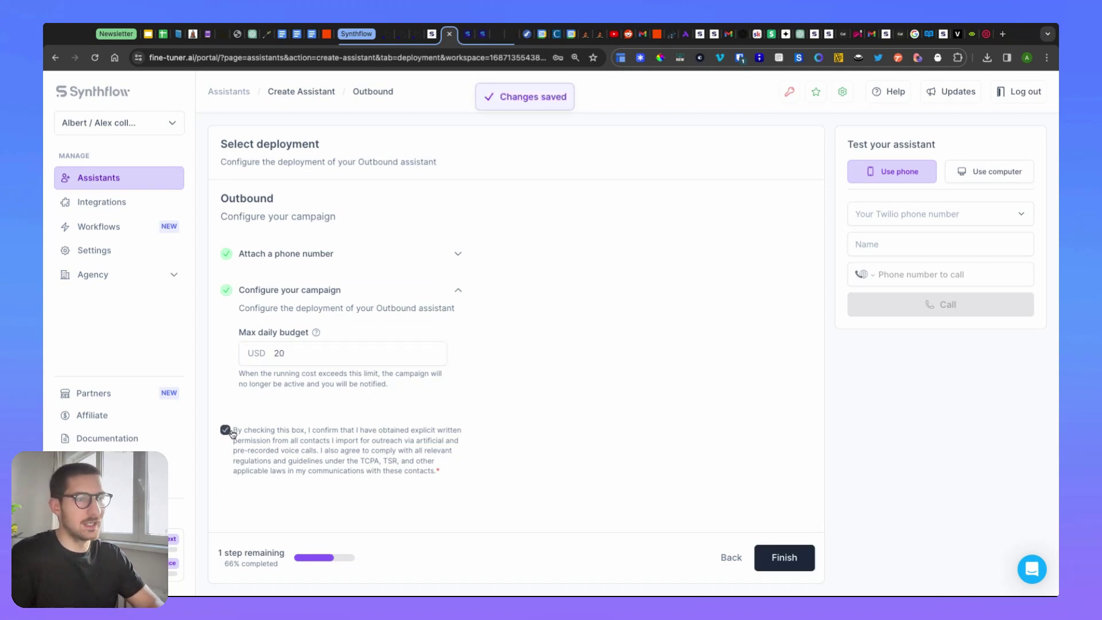
{"action": "left_click", "coordinate": [785, 558]}
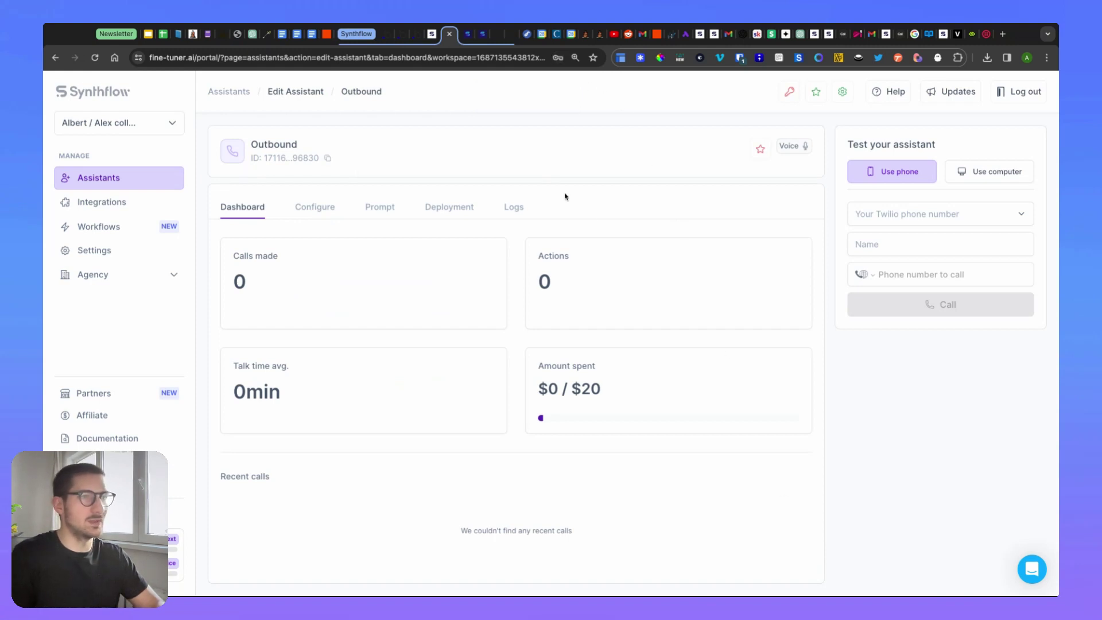
Show the assistant's Deployment > Zapier panel and scroll through its Synthflow AI Zaps list
{"action": "left_click", "coordinate": [466, 216]}
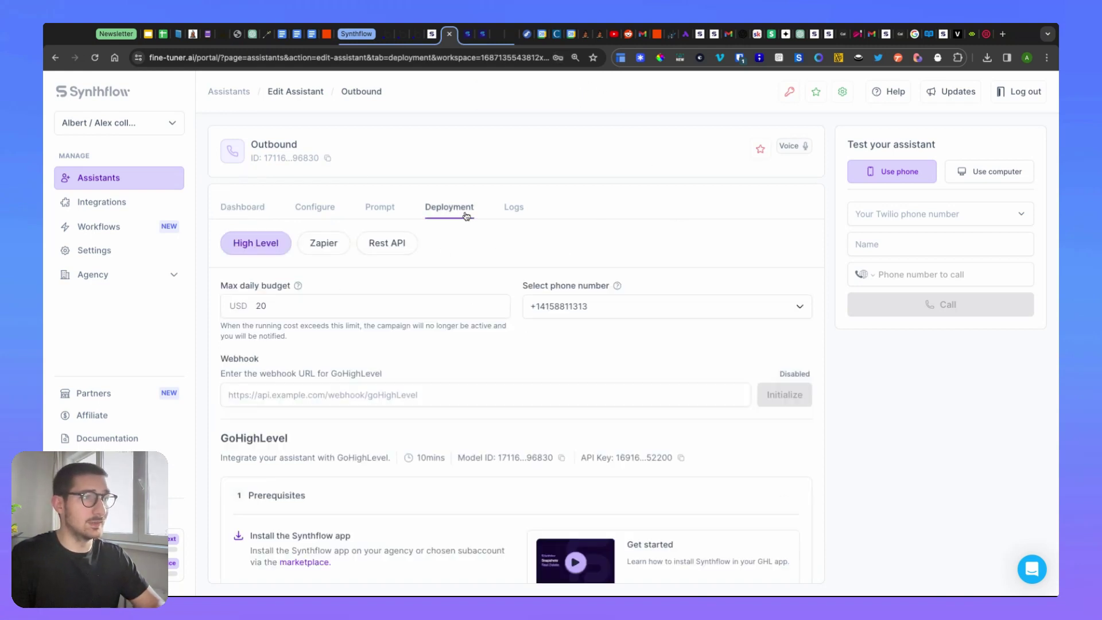
{"action": "left_click", "coordinate": [336, 246]}
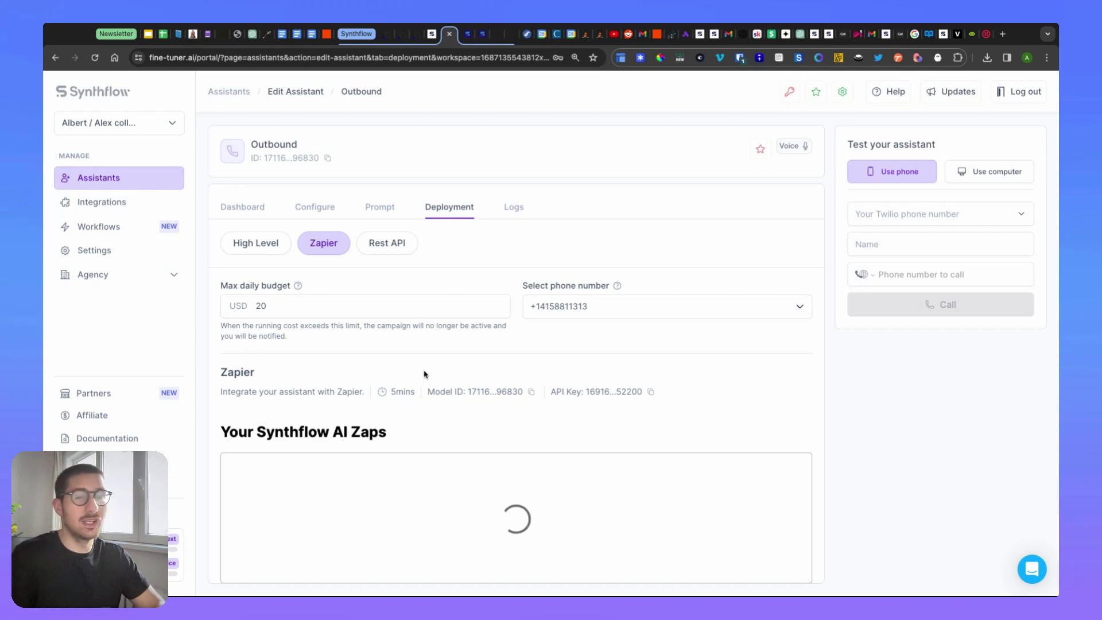
{"action": "scroll", "coordinate": [425, 374], "scroll_direction": "down", "scroll_amount": 3}
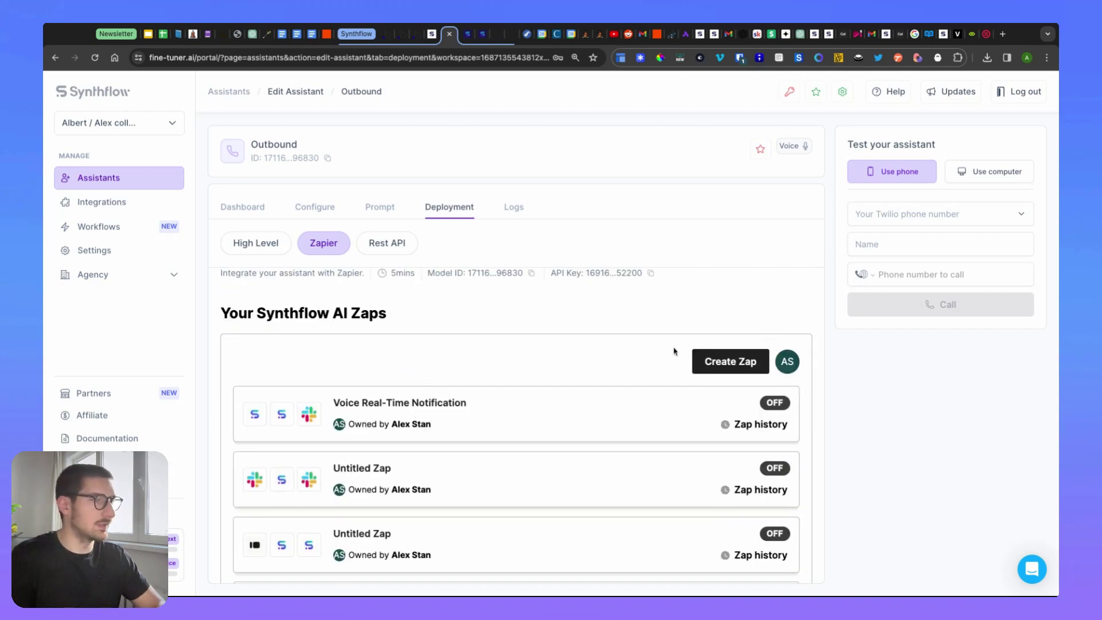
{"action": "scroll", "coordinate": [735, 361], "scroll_direction": "down", "scroll_amount": 8}
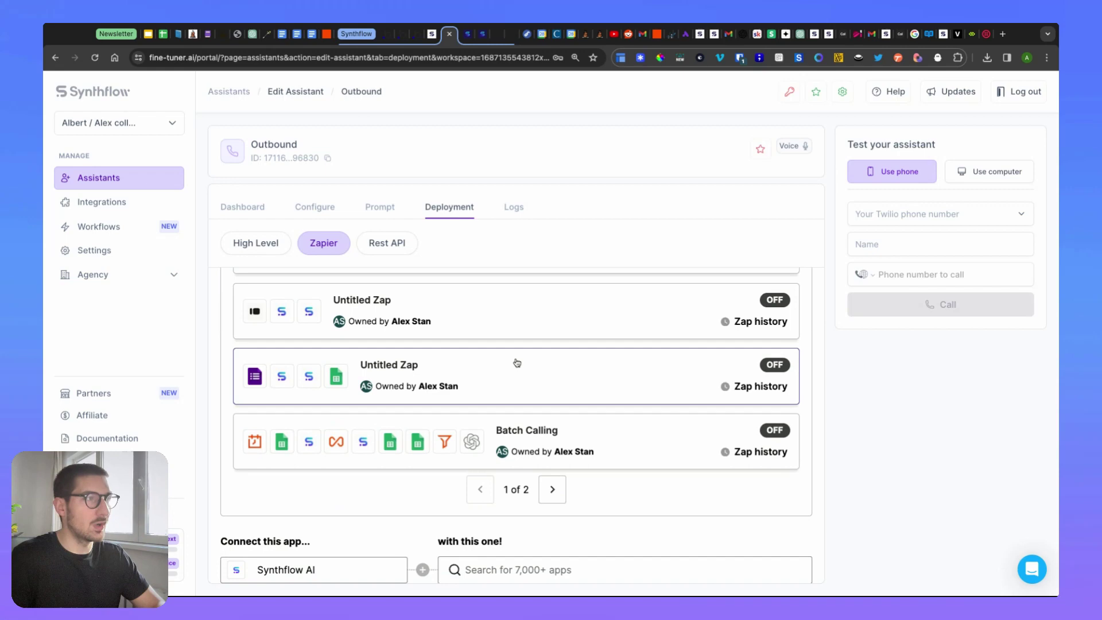
{"action": "scroll", "coordinate": [437, 419], "scroll_direction": "up", "scroll_amount": 10}
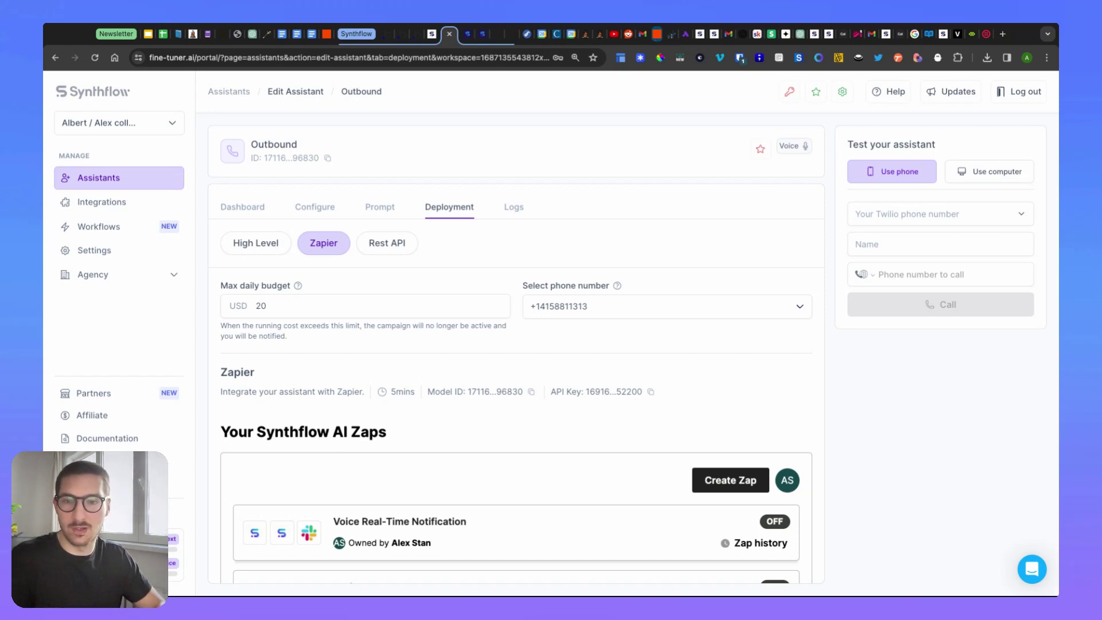
Go to the Zapier editor and expand the Google Sheets trigger's CSV_test_Demo spreadsheet settings
{"action": "left_click", "coordinate": [657, 33]}
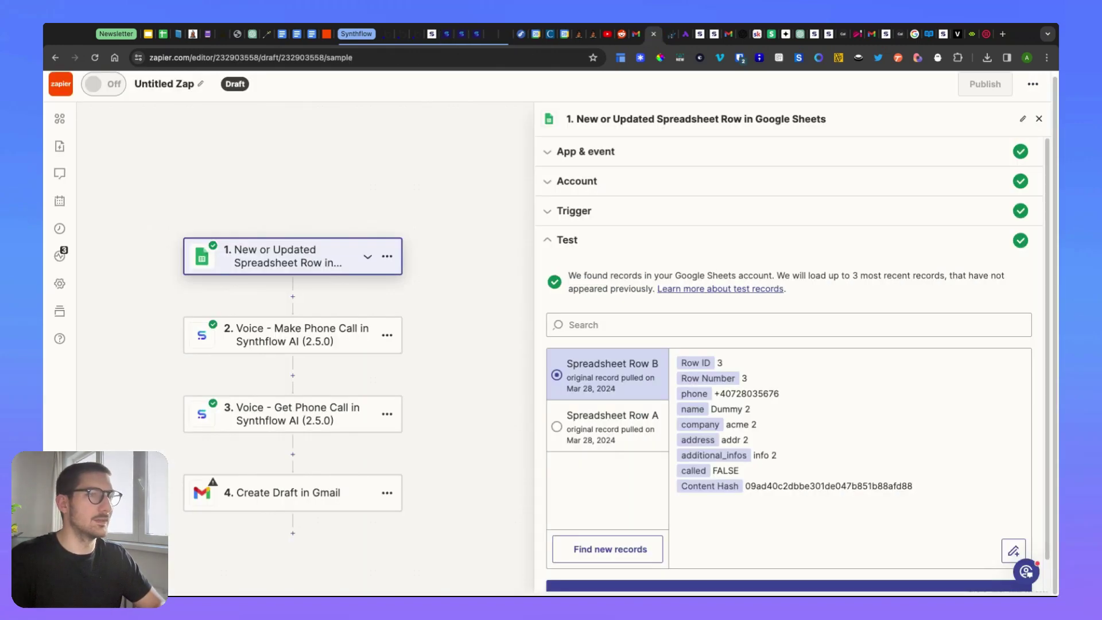
{"action": "scroll", "coordinate": [434, 279], "scroll_direction": "left", "scroll_amount": 3}
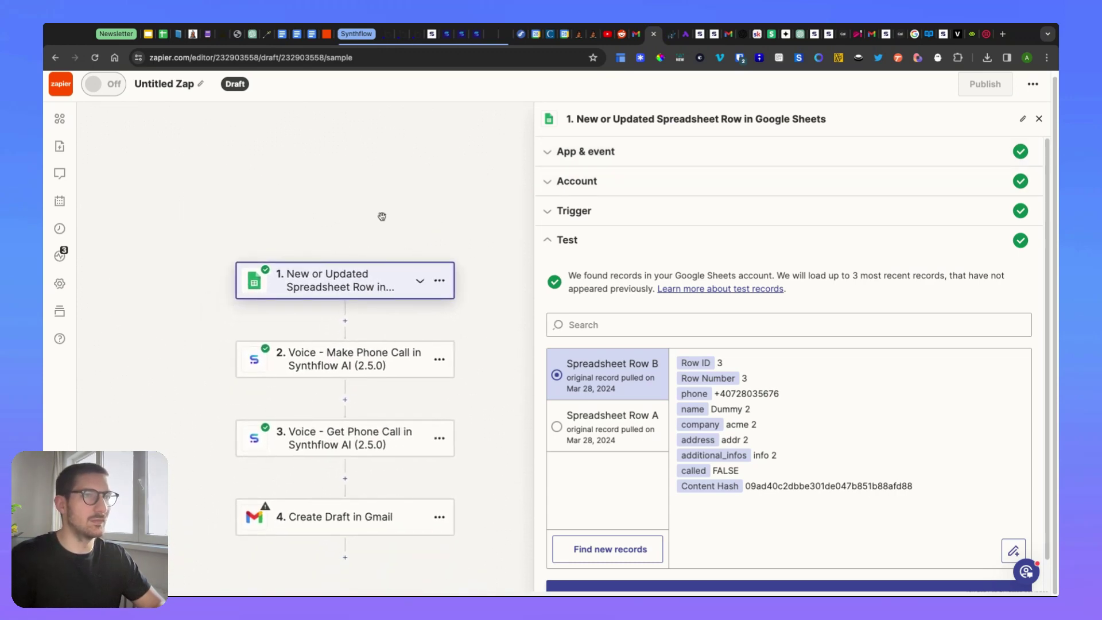
{"action": "scroll", "coordinate": [413, 208], "scroll_direction": "right", "scroll_amount": 3}
{"action": "left_click", "coordinate": [581, 210]}
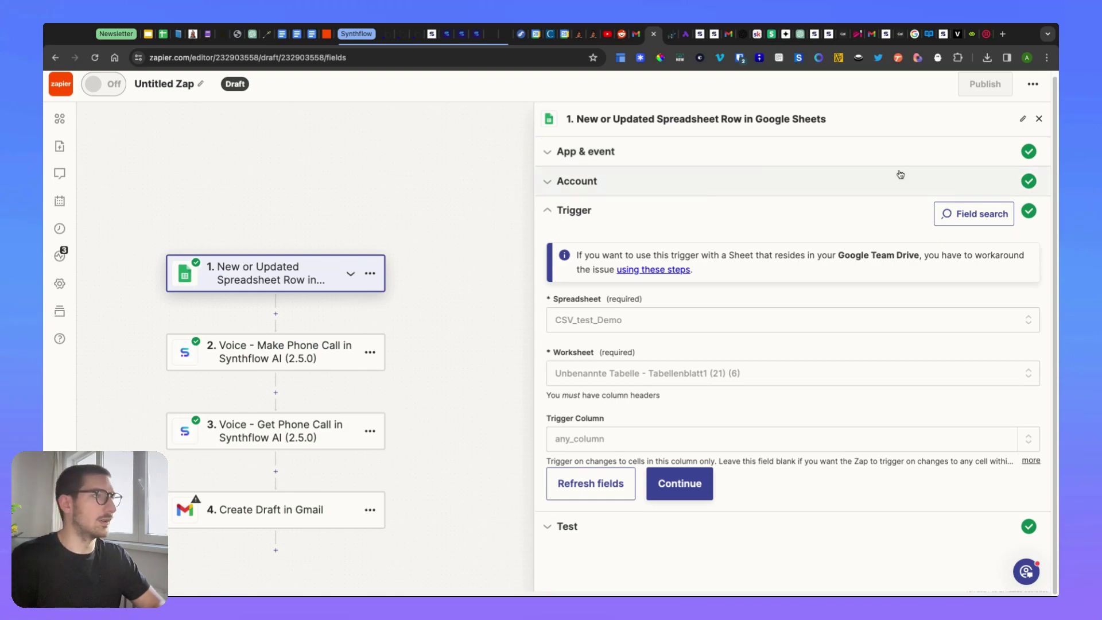
{"action": "left_click", "coordinate": [764, 162]}
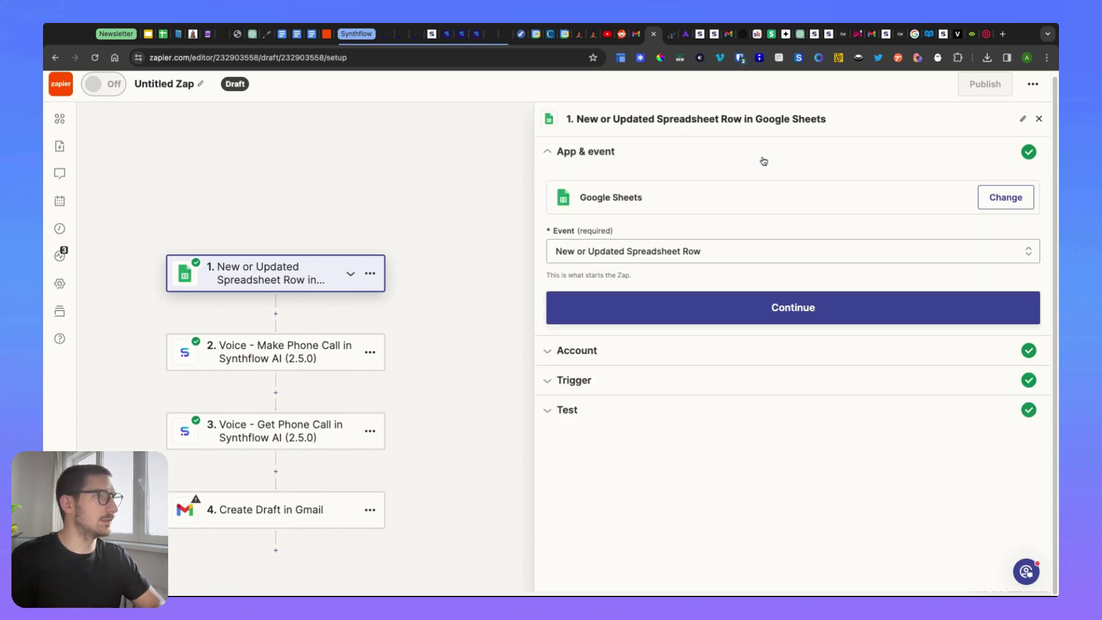
{"action": "left_click", "coordinate": [989, 199]}
{"action": "type", "text": "type"}
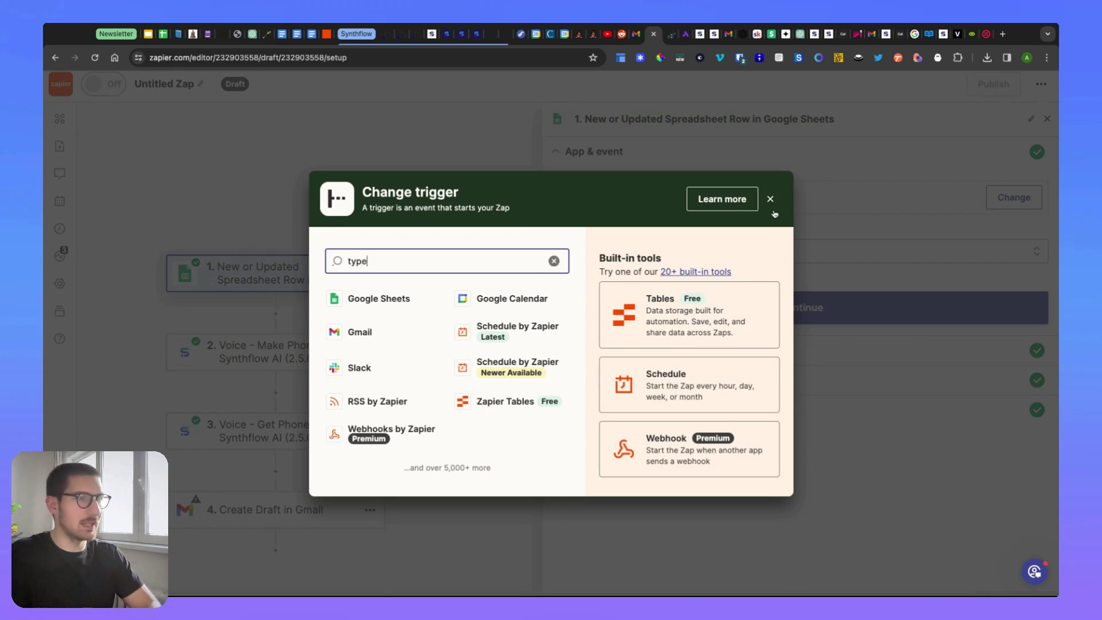
{"action": "key", "text": "ctrl+a"}
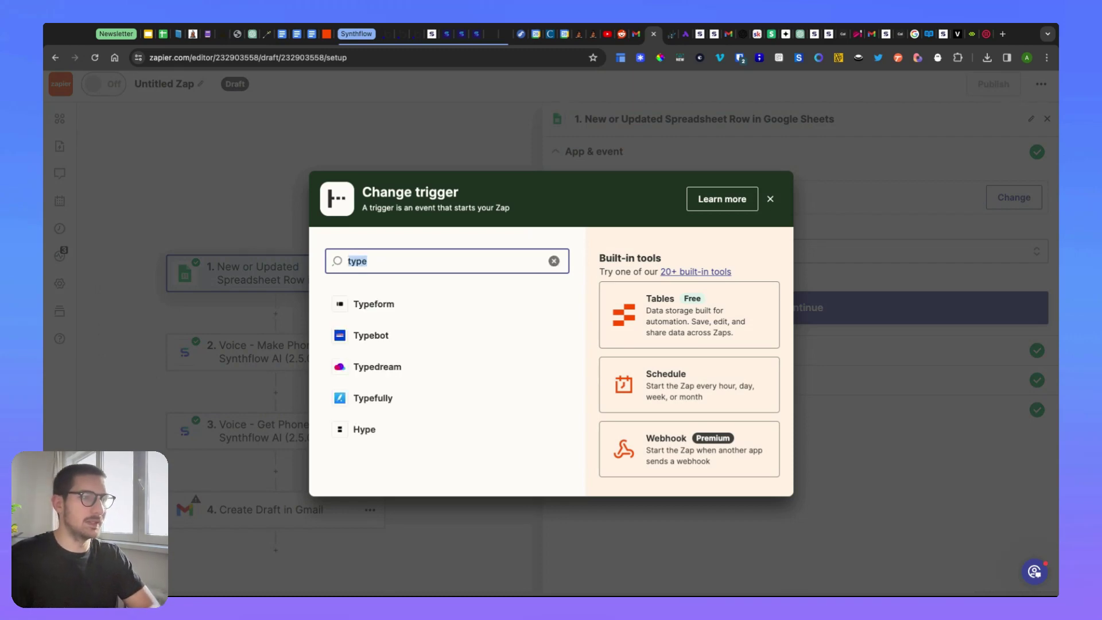
{"action": "type", "text": "facebook form"}
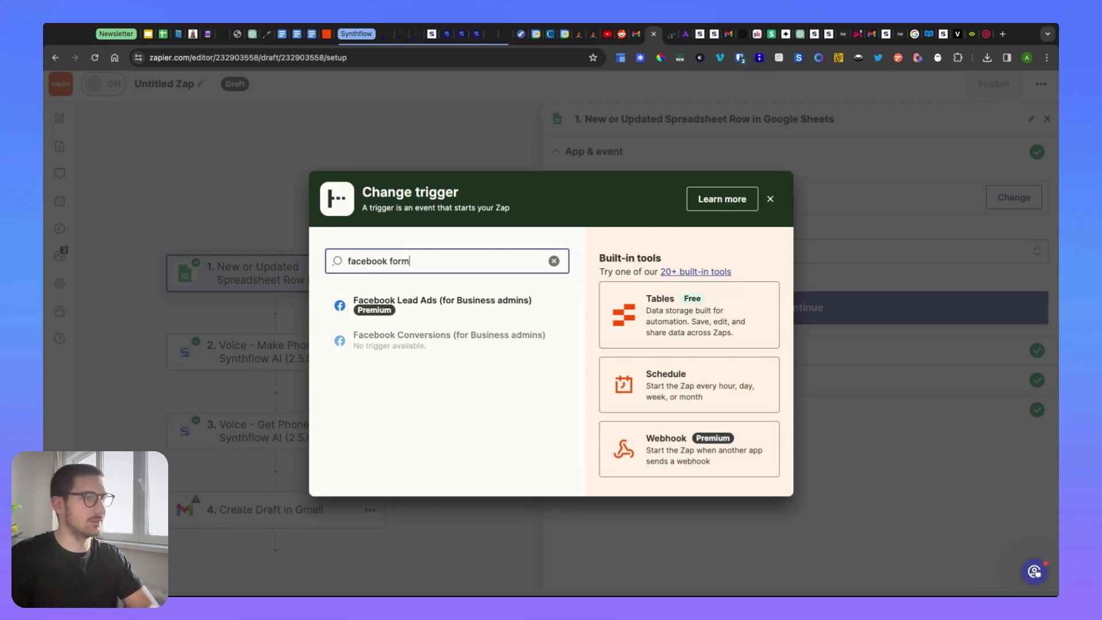
{"action": "key", "text": "ctrl+a"}
{"action": "key", "text": "BackSpace"}
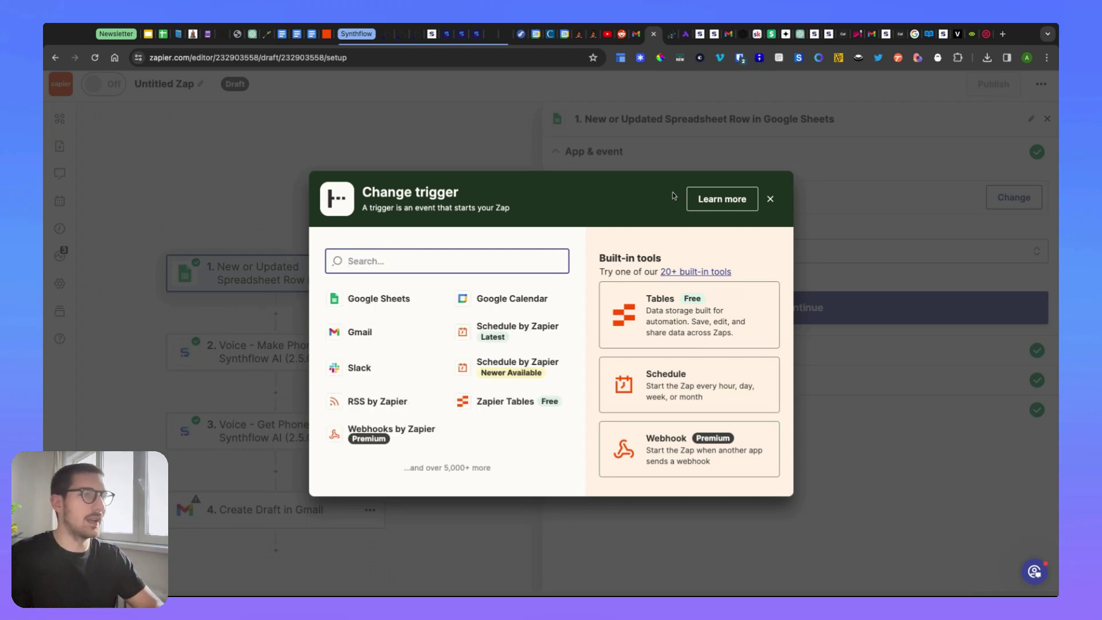
{"action": "type", "text": "CRM"}
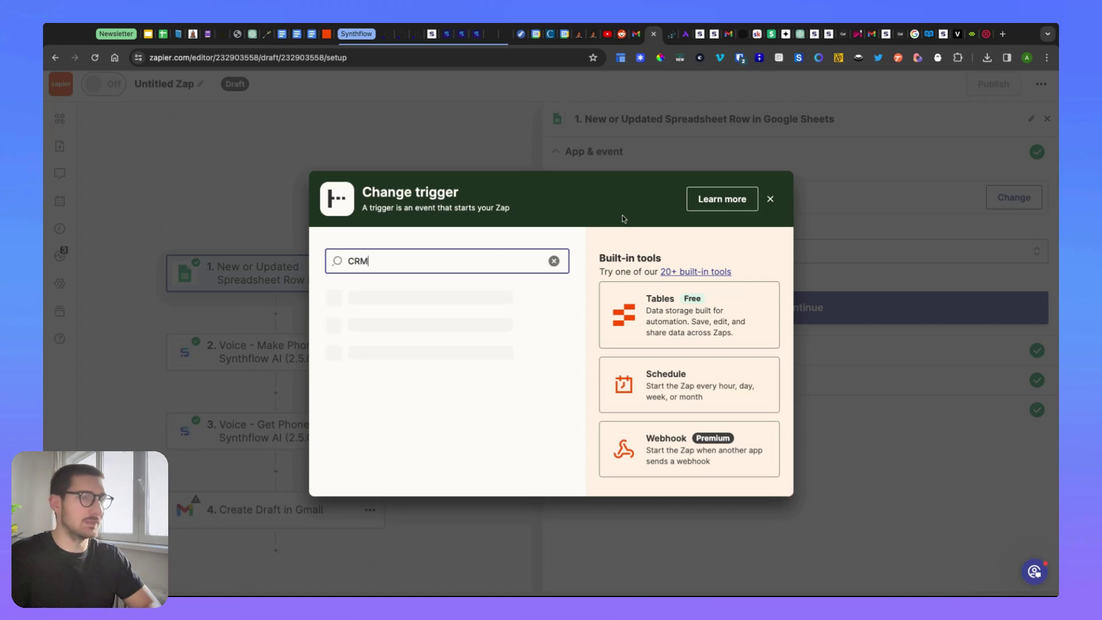
{"action": "key", "text": "BackSpace"}
{"action": "key", "text": "BackSpace"}
{"action": "key", "text": "BackSpace"}
{"action": "type", "text": "hubs"}
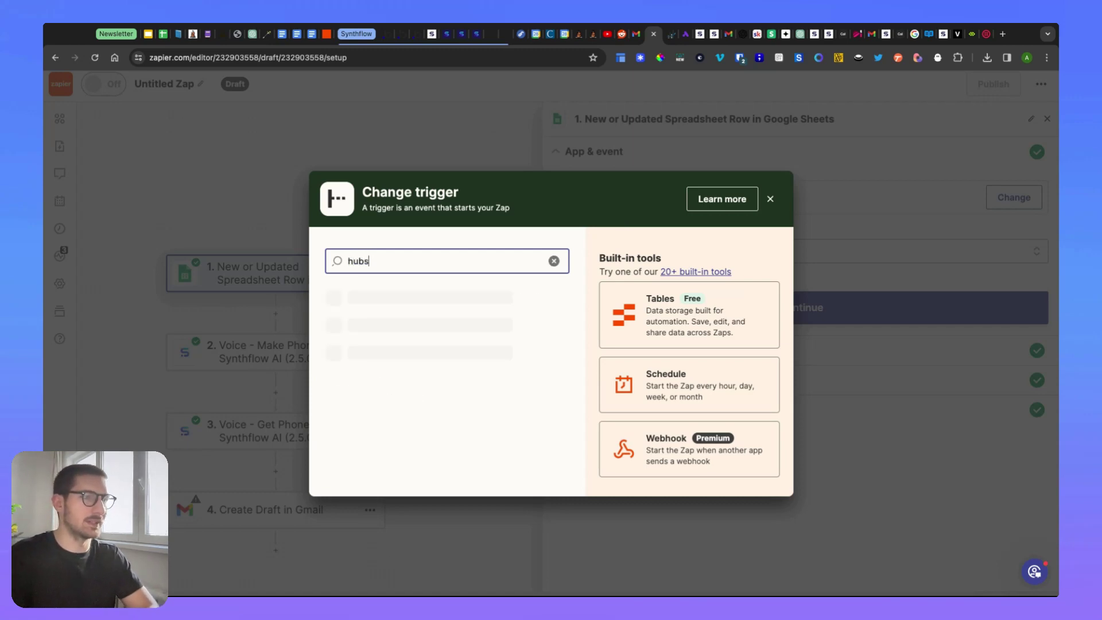
{"action": "type", "text": "p"}
{"action": "key", "text": "ctrl+a"}
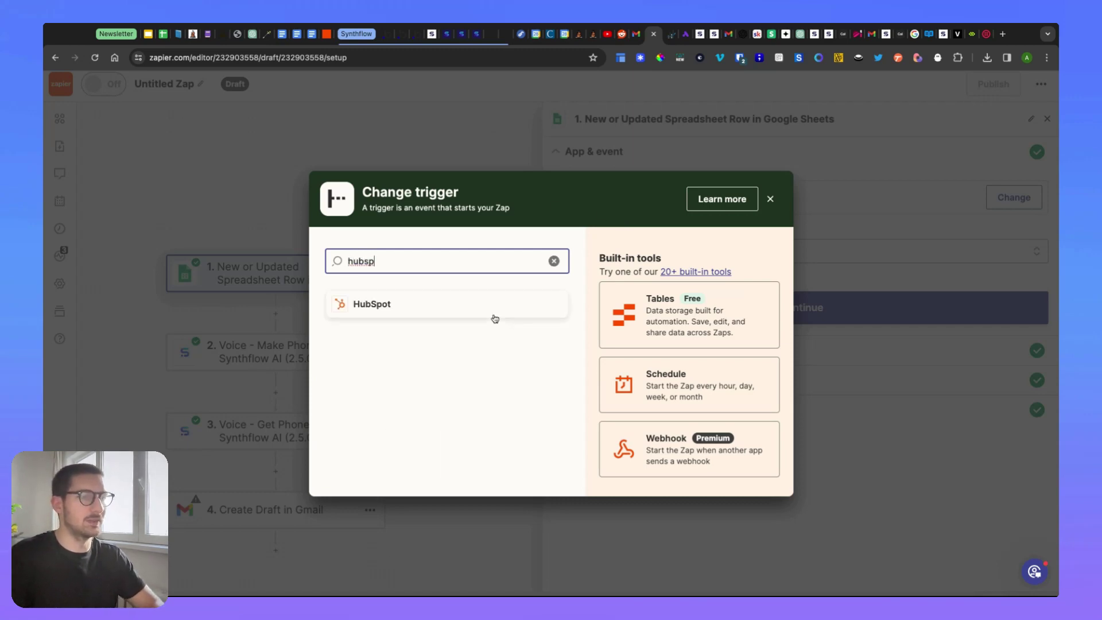
{"action": "type", "text": "zoho"}
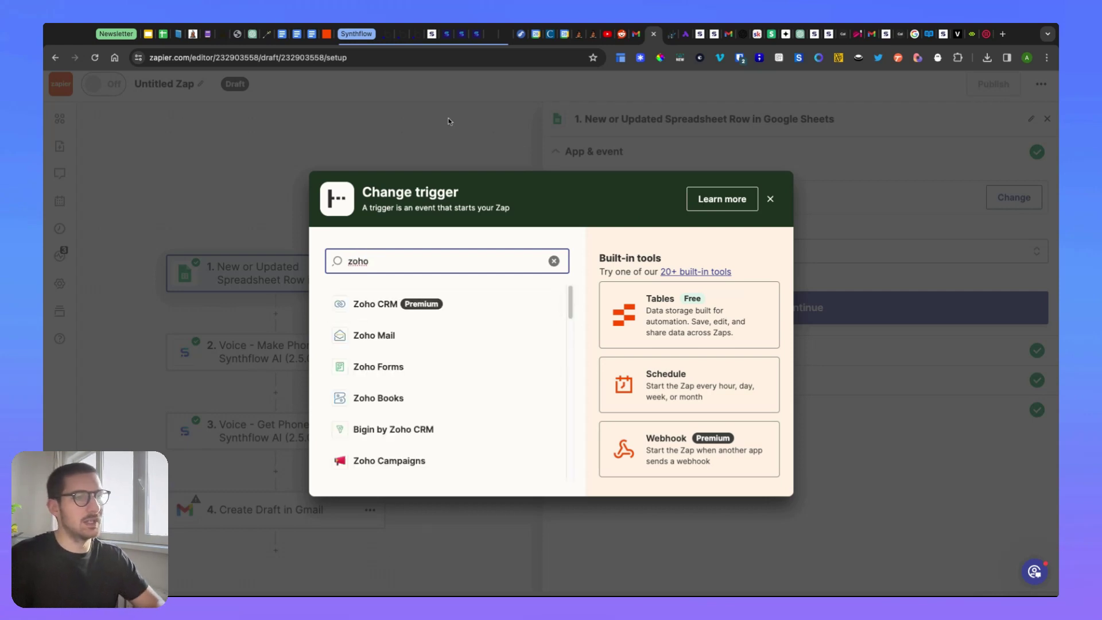
{"action": "left_click", "coordinate": [509, 131]}
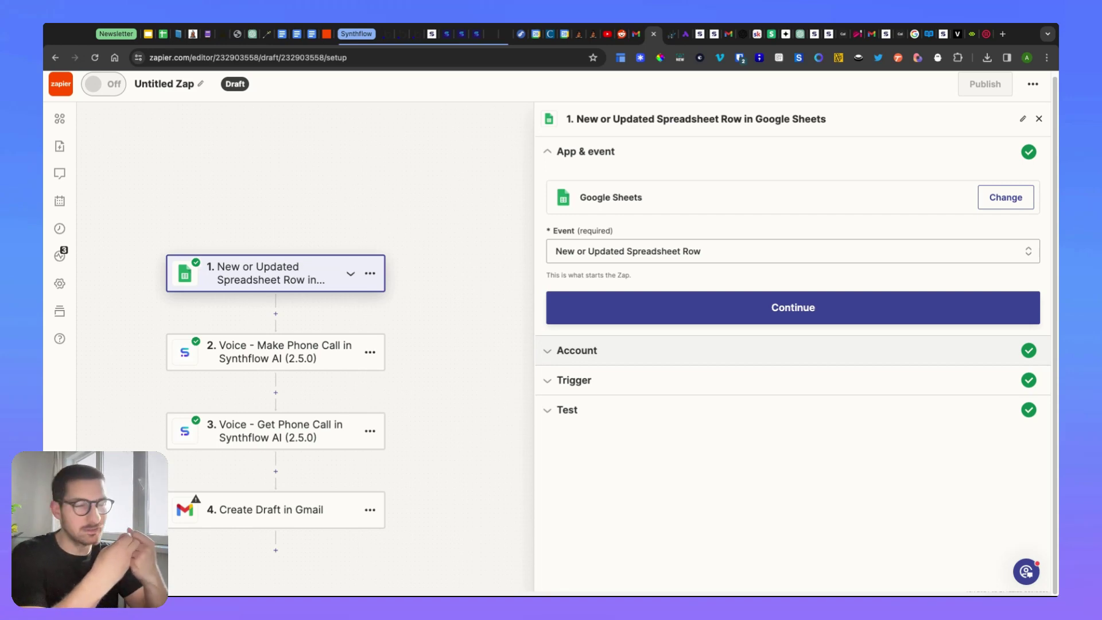
Leave step 2's Synthflow app unchanged and confirm Voice - Make Phone Call as its event
{"action": "left_click", "coordinate": [305, 363]}
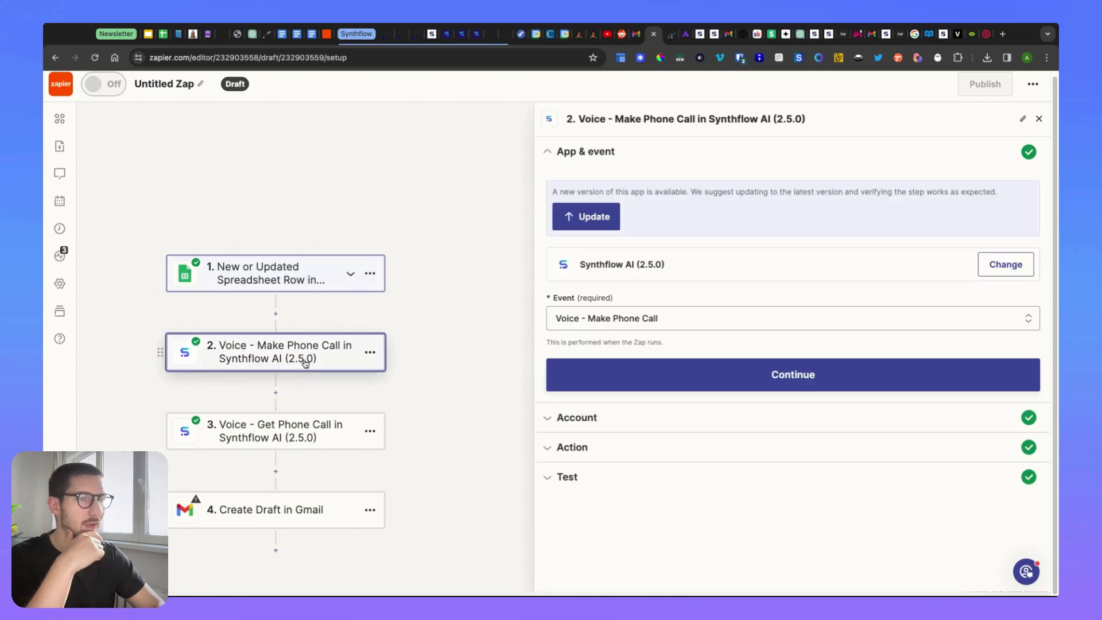
{"action": "left_click", "coordinate": [1015, 264]}
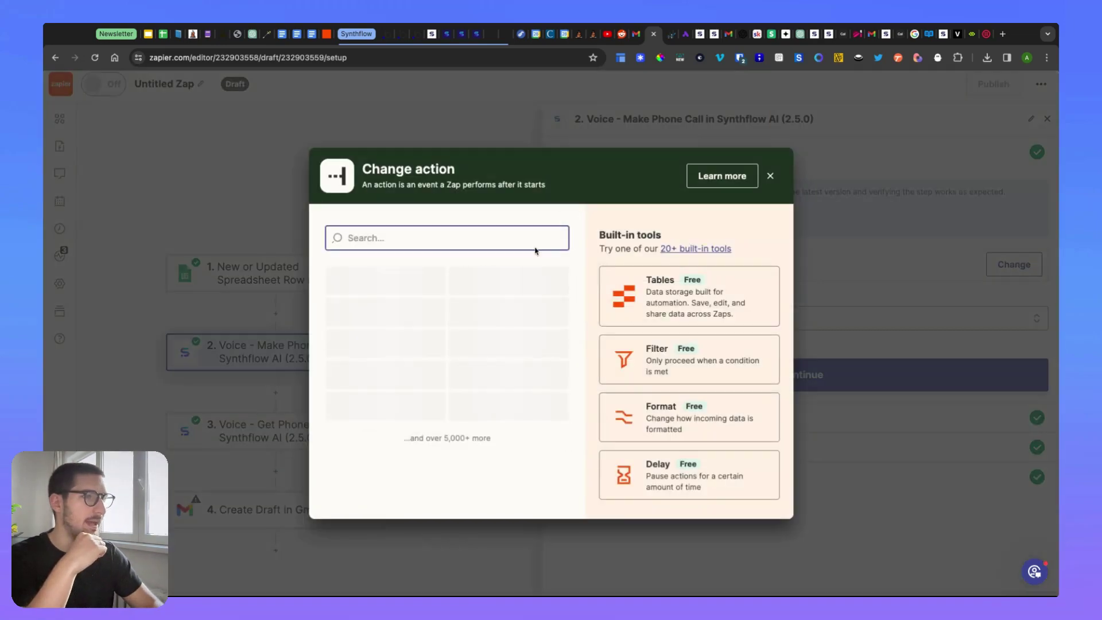
{"action": "type", "text": "synthfl"}
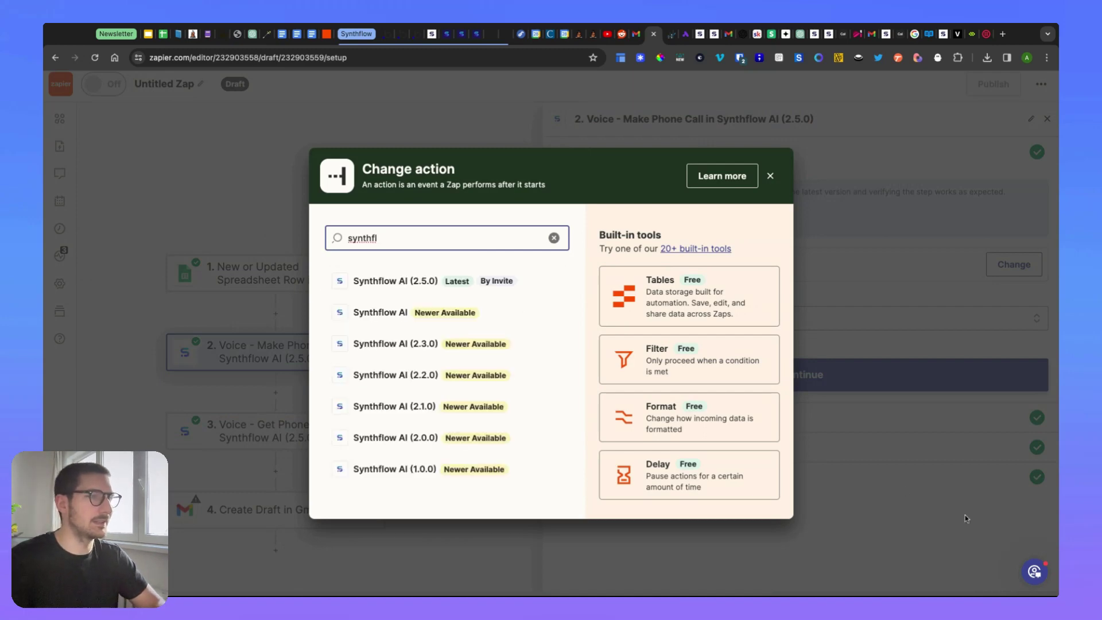
{"action": "left_click", "coordinate": [885, 477]}
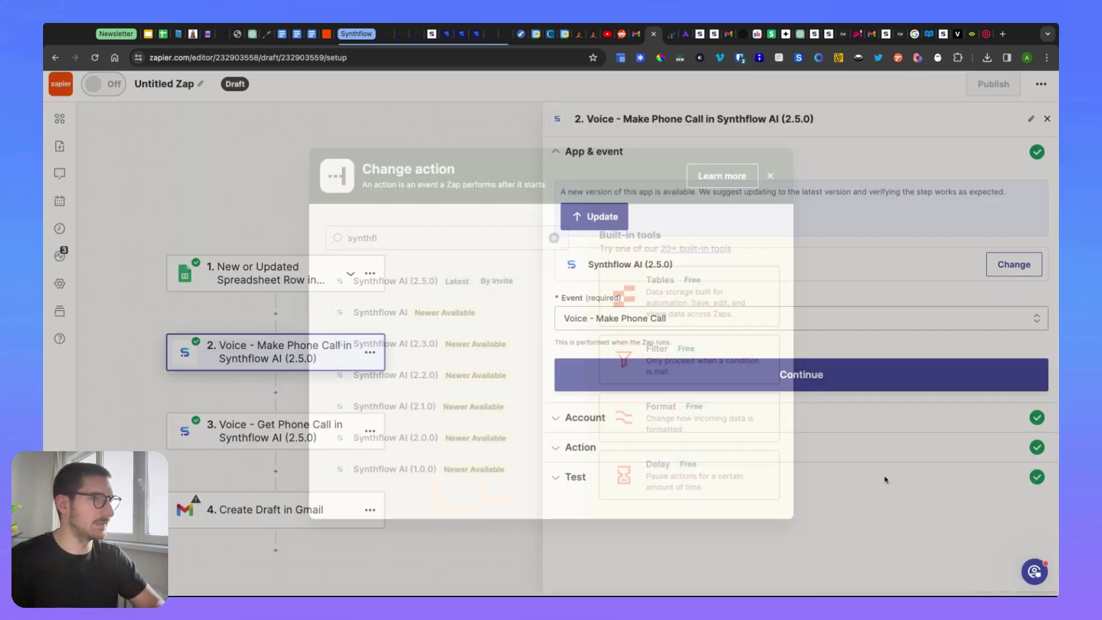
{"action": "left_click", "coordinate": [645, 318]}
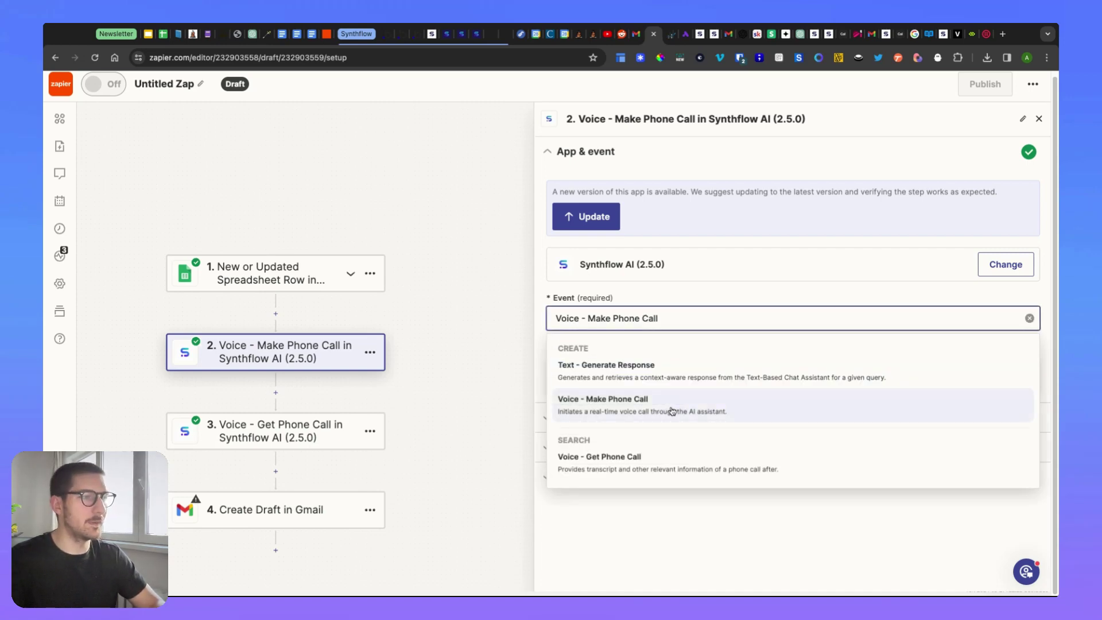
{"action": "left_click", "coordinate": [620, 548]}
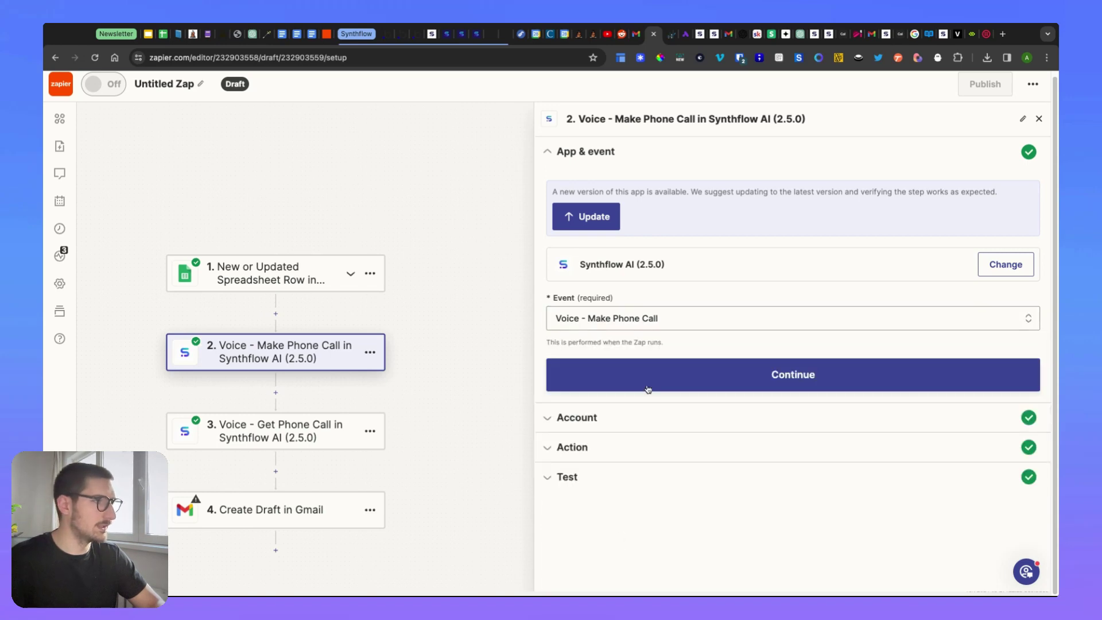
{"action": "left_click", "coordinate": [618, 423]}
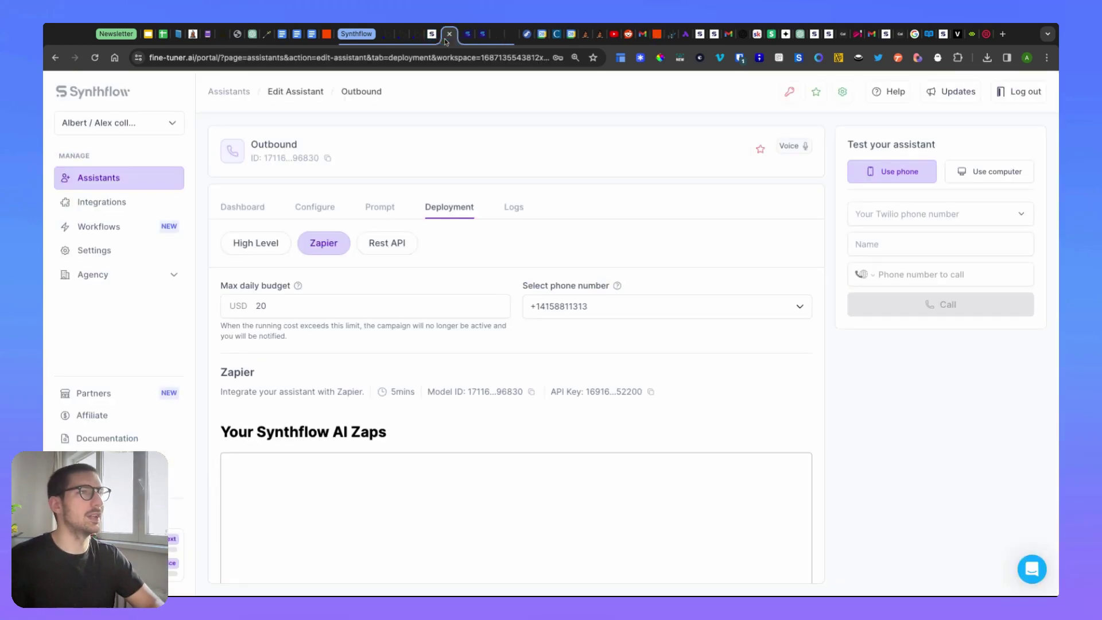
Go to Synthflow's Assistants page by way of Integrations
{"action": "left_click", "coordinate": [447, 34]}
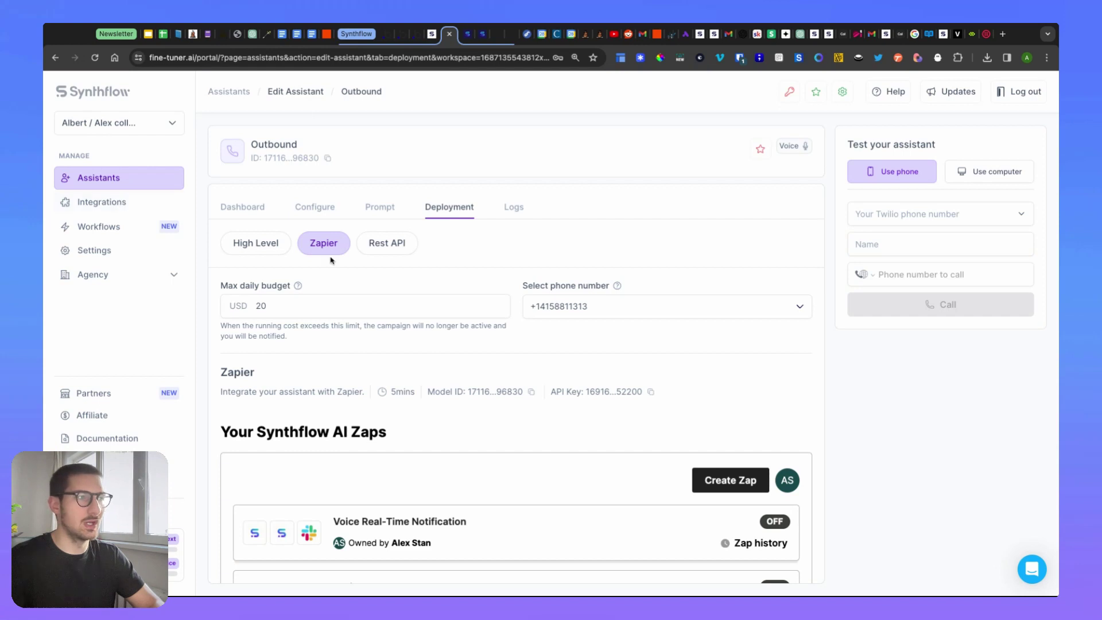
{"action": "left_click", "coordinate": [114, 206]}
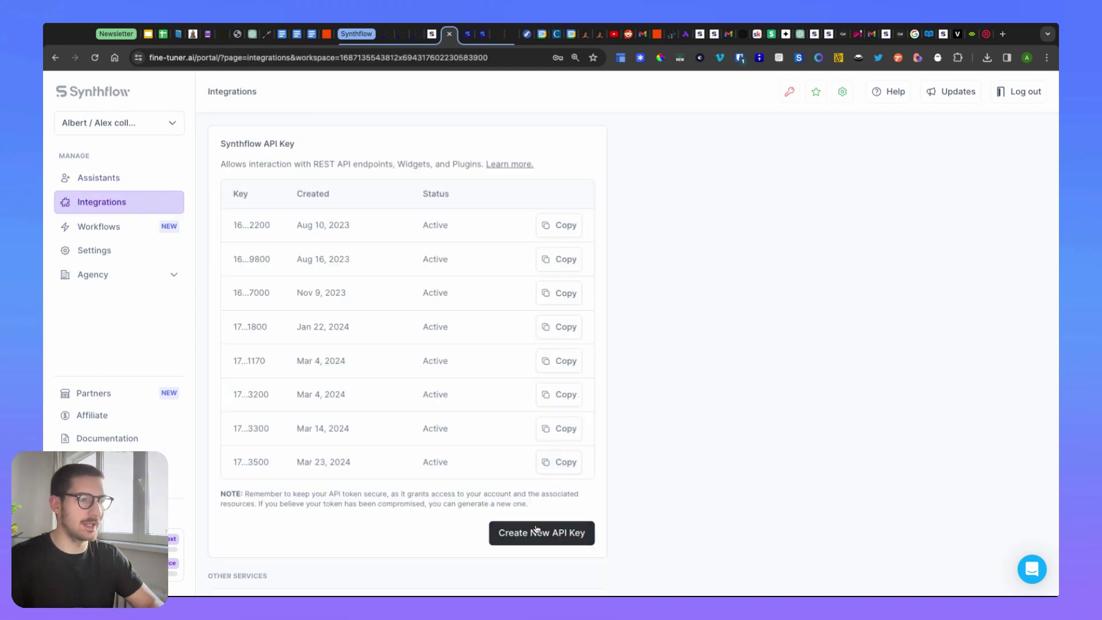
{"action": "left_click", "coordinate": [120, 180]}
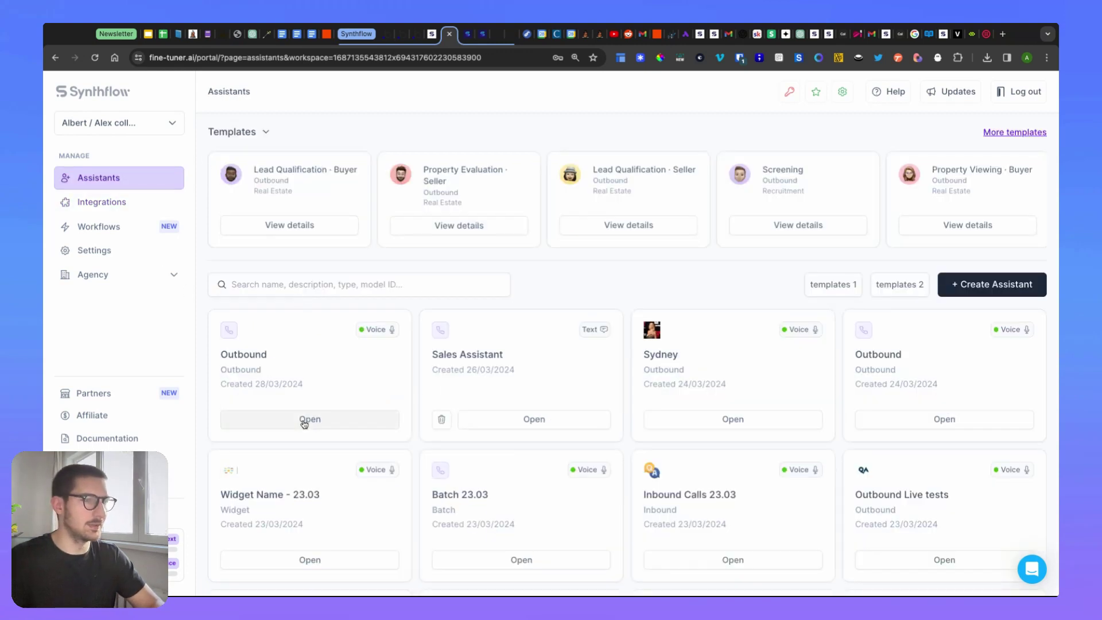
Append ' - Zap - Demo' to the Outbound assistant's name in Configure and save it
{"action": "left_click", "coordinate": [303, 422]}
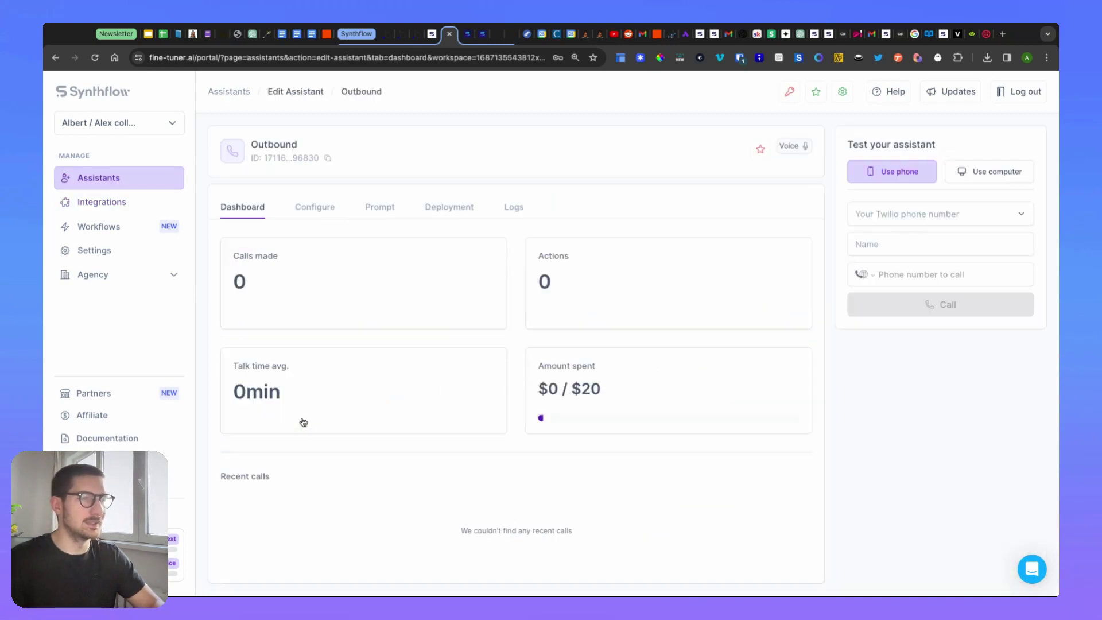
{"action": "left_click", "coordinate": [301, 209]}
{"action": "left_click", "coordinate": [281, 346]}
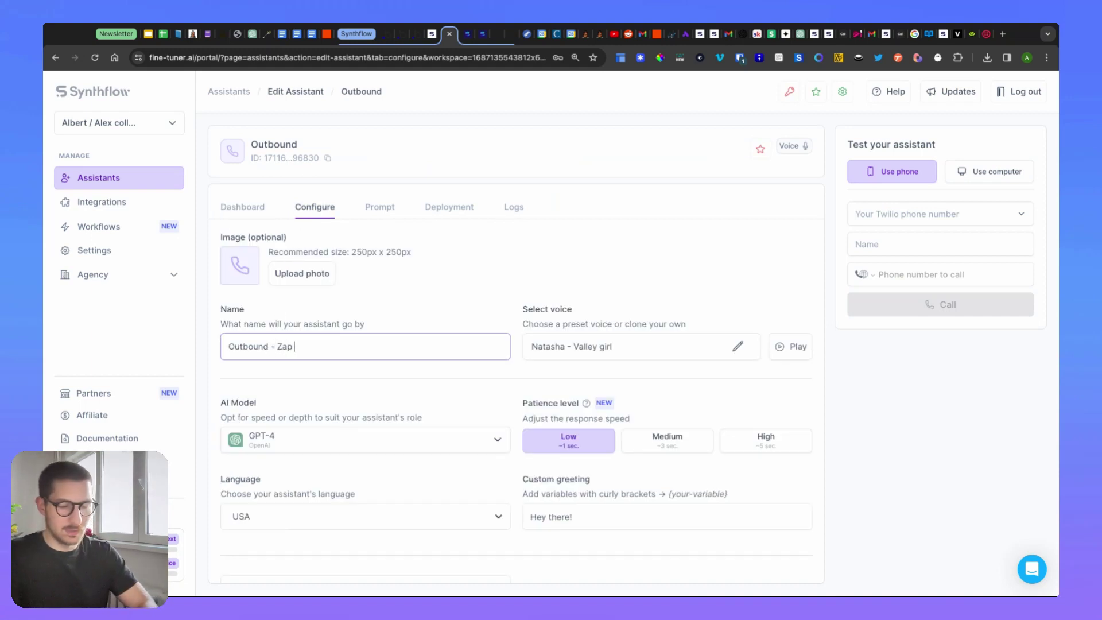
{"action": "type", "text": "- Zap - Demo"}
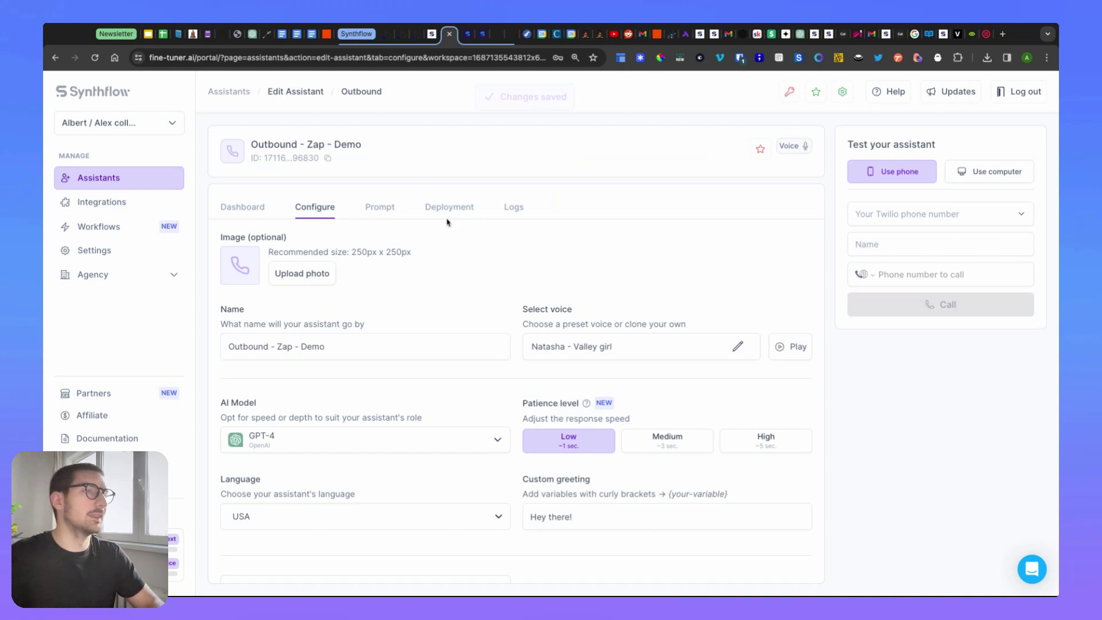
{"action": "left_click", "coordinate": [452, 208]}
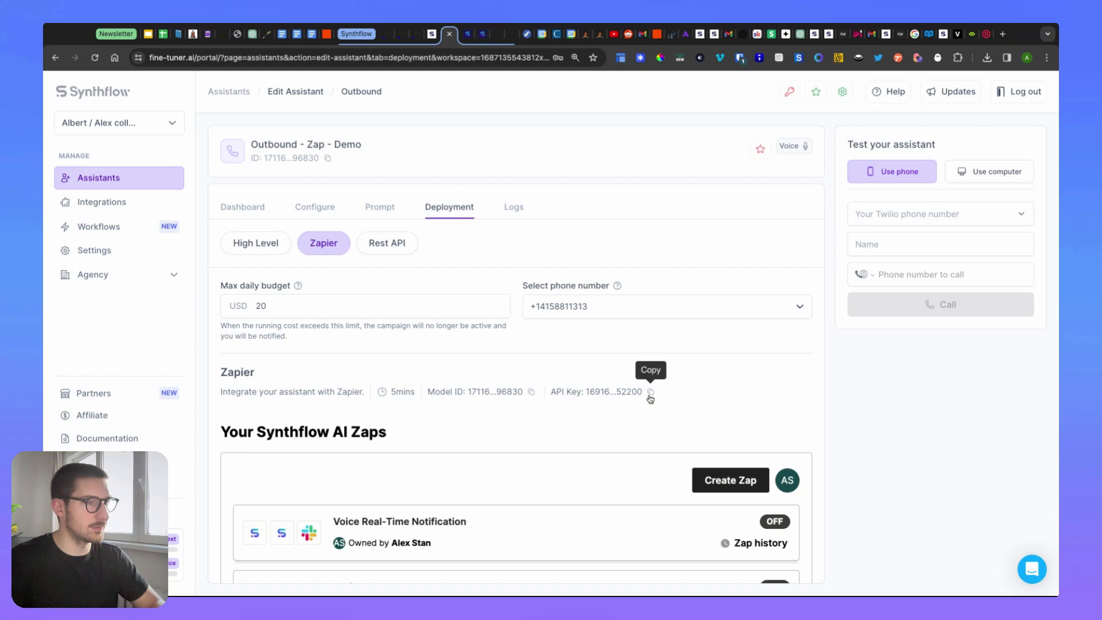
Copy the assistant's Model ID from the Deployment > Zapier panel
{"action": "left_click", "coordinate": [527, 396]}
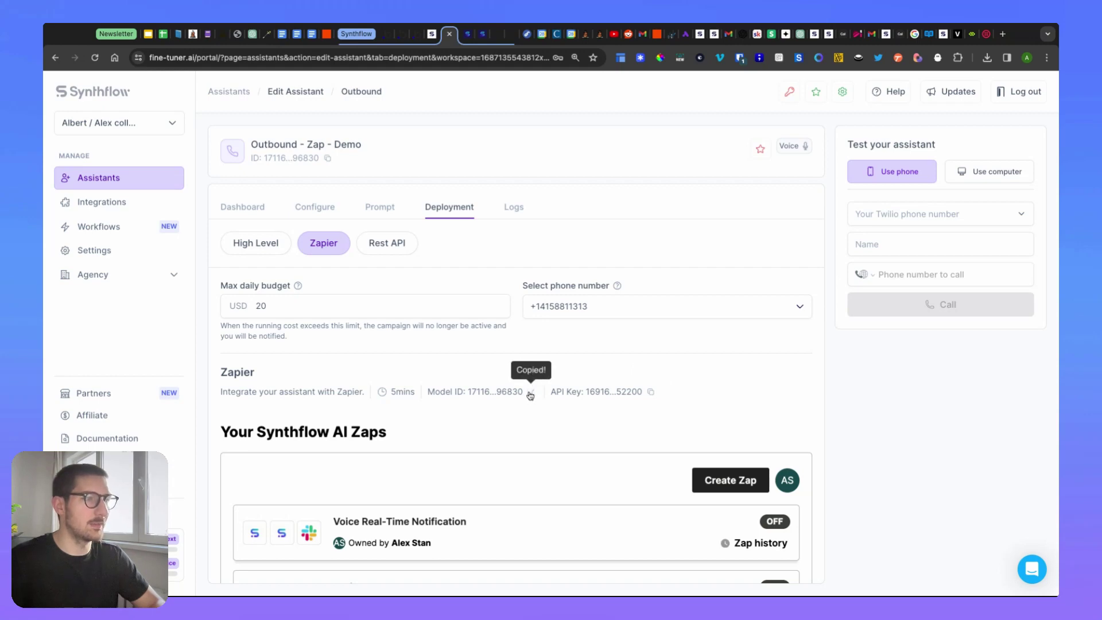
In Zapier, expand step 2's Action settings and check the Model ID field's value
{"action": "left_click", "coordinate": [657, 35]}
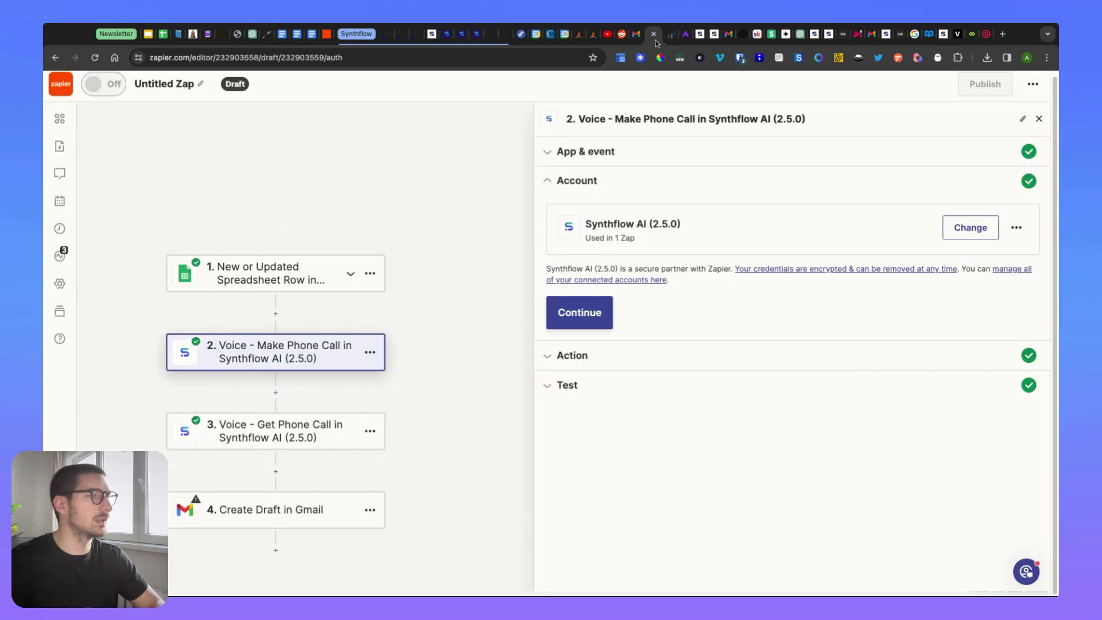
{"action": "left_click", "coordinate": [584, 354]}
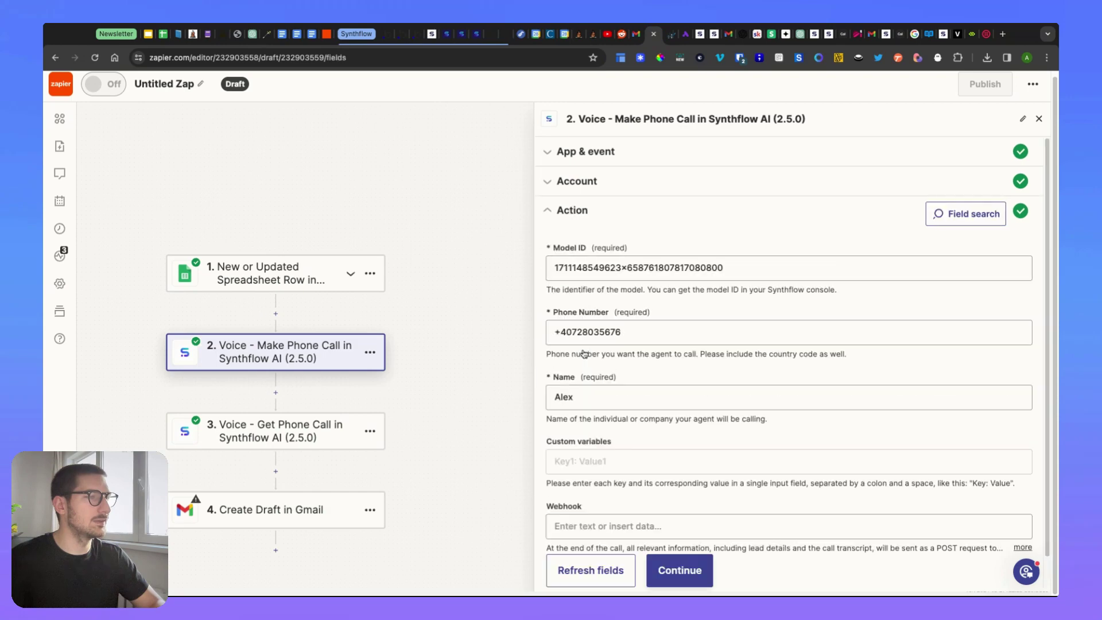
{"action": "left_click", "coordinate": [563, 269]}
{"action": "left_click", "coordinate": [733, 268]}
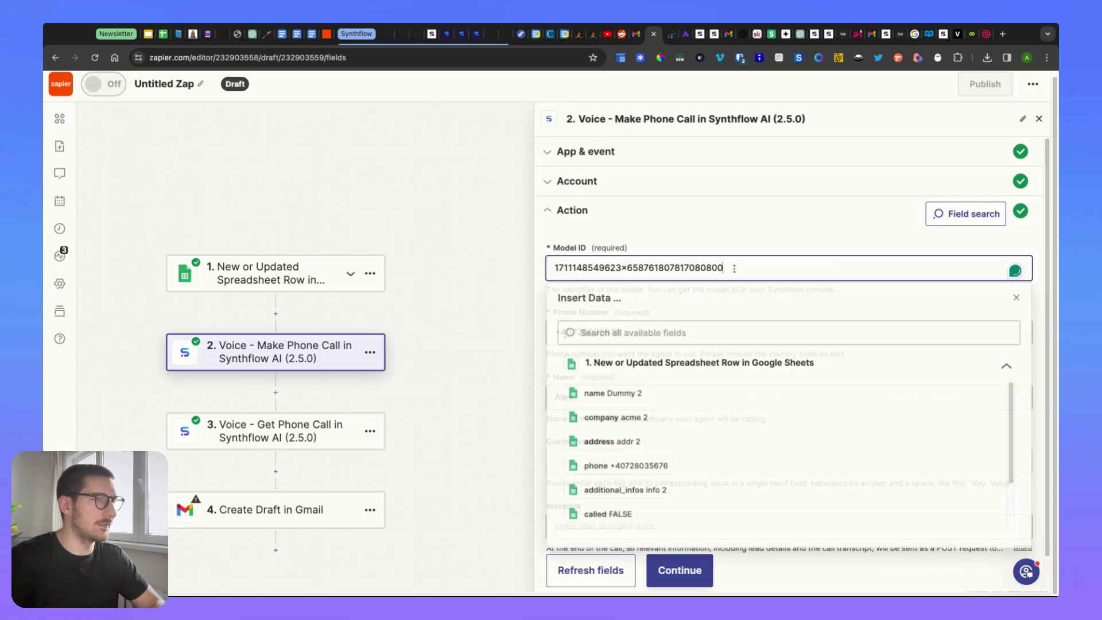
{"action": "left_click_drag", "start_coordinate": [729, 266], "coordinate": [552, 267]}
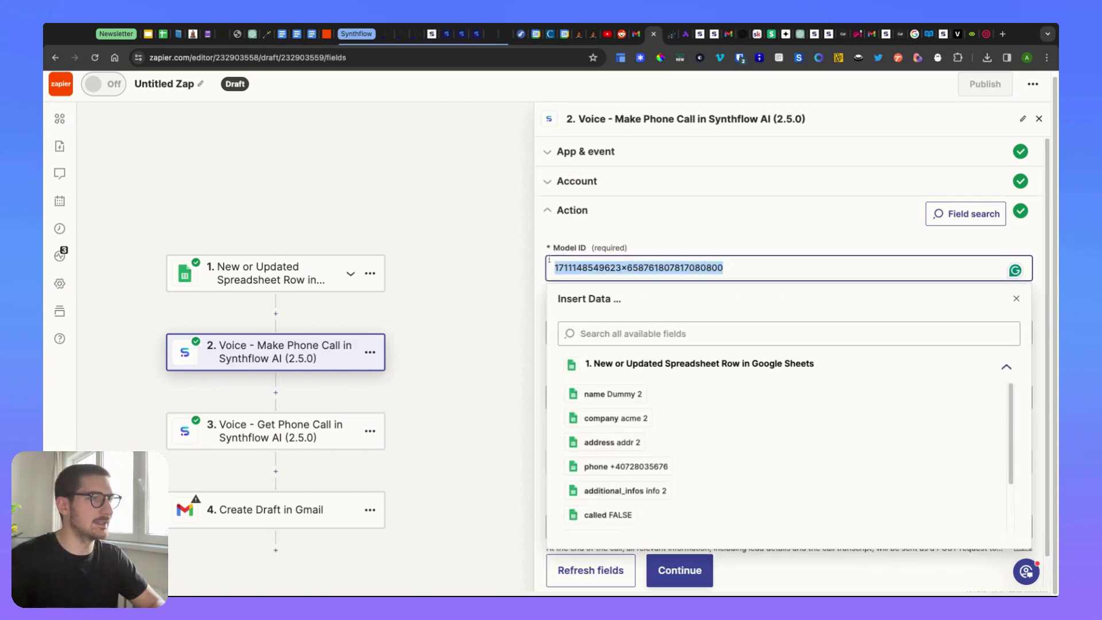
{"action": "left_click", "coordinate": [718, 225]}
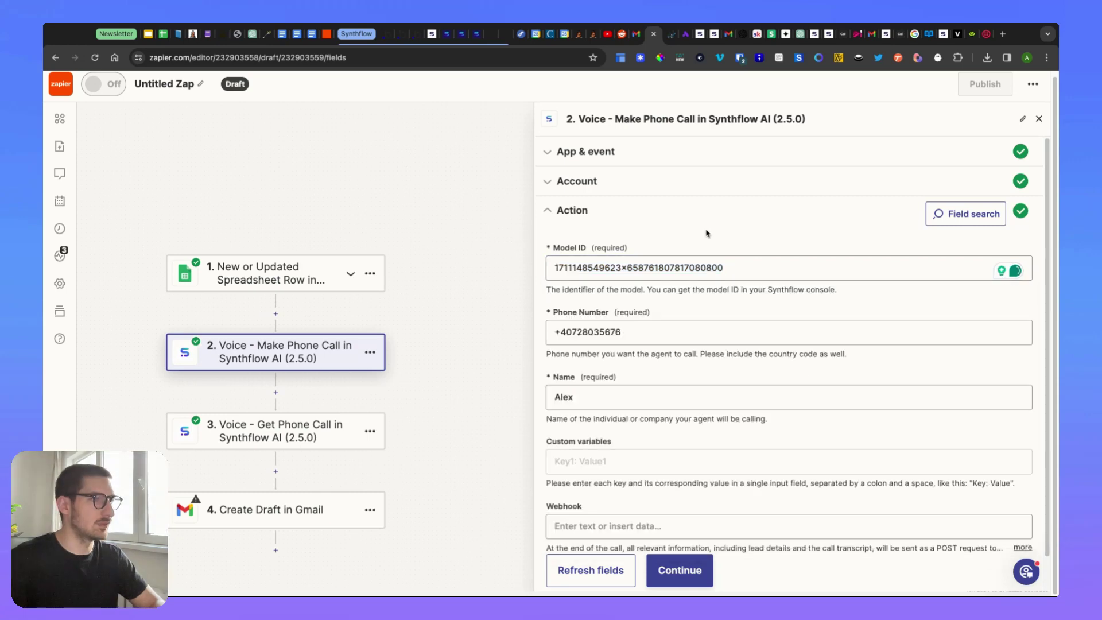
Replace the hard-coded phone number with the sheet's phone column and map Name to the name column
{"action": "double_click", "coordinate": [628, 338]}
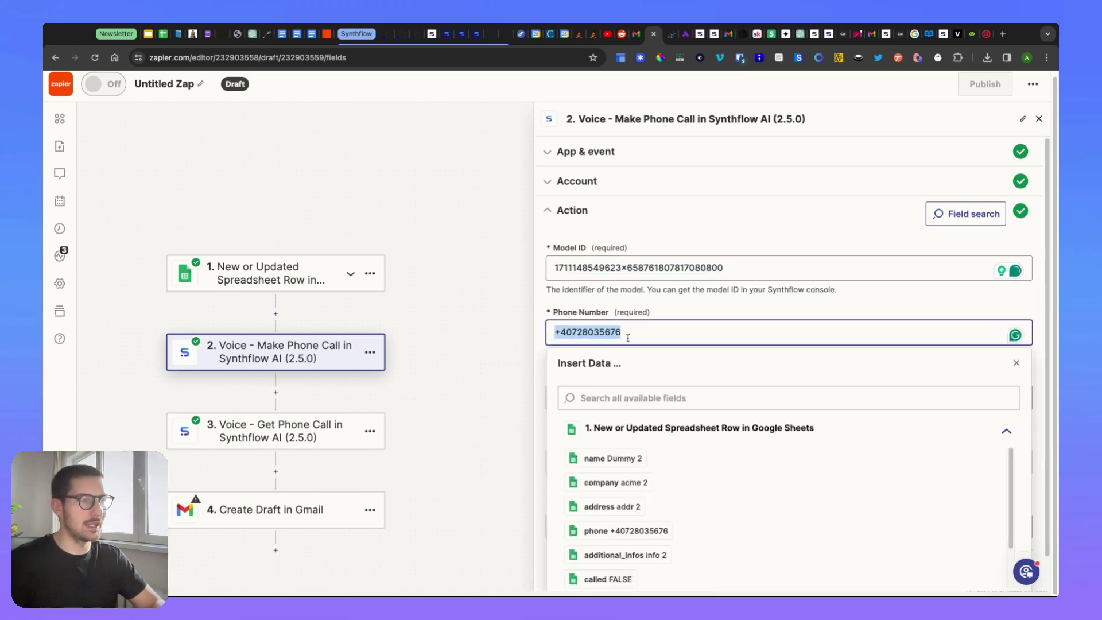
{"action": "left_click", "coordinate": [614, 537]}
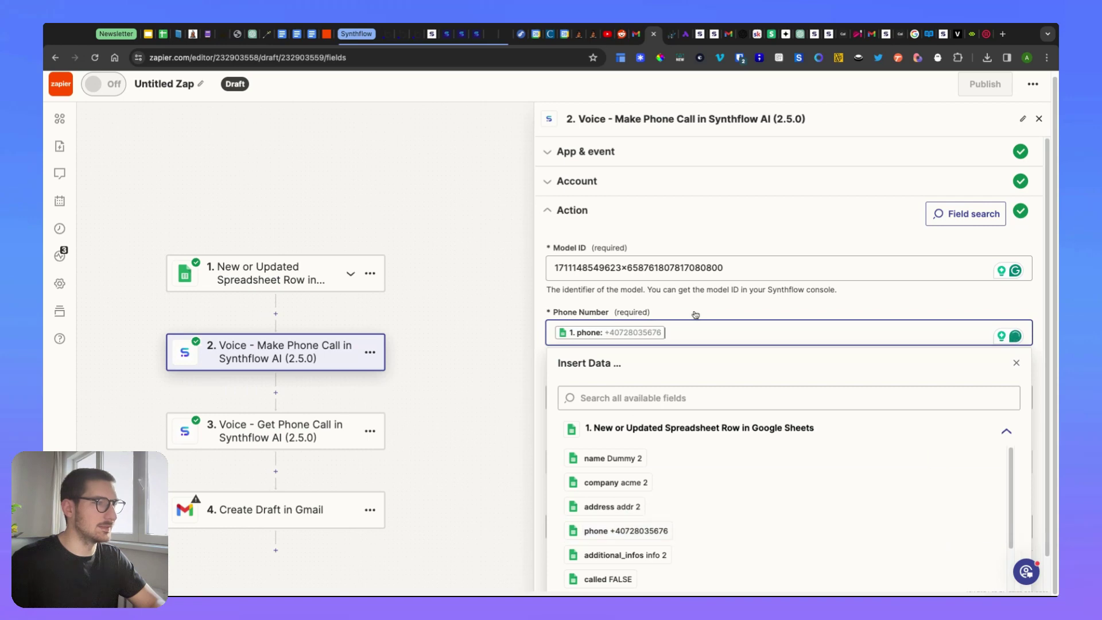
{"action": "left_click", "coordinate": [673, 322]}
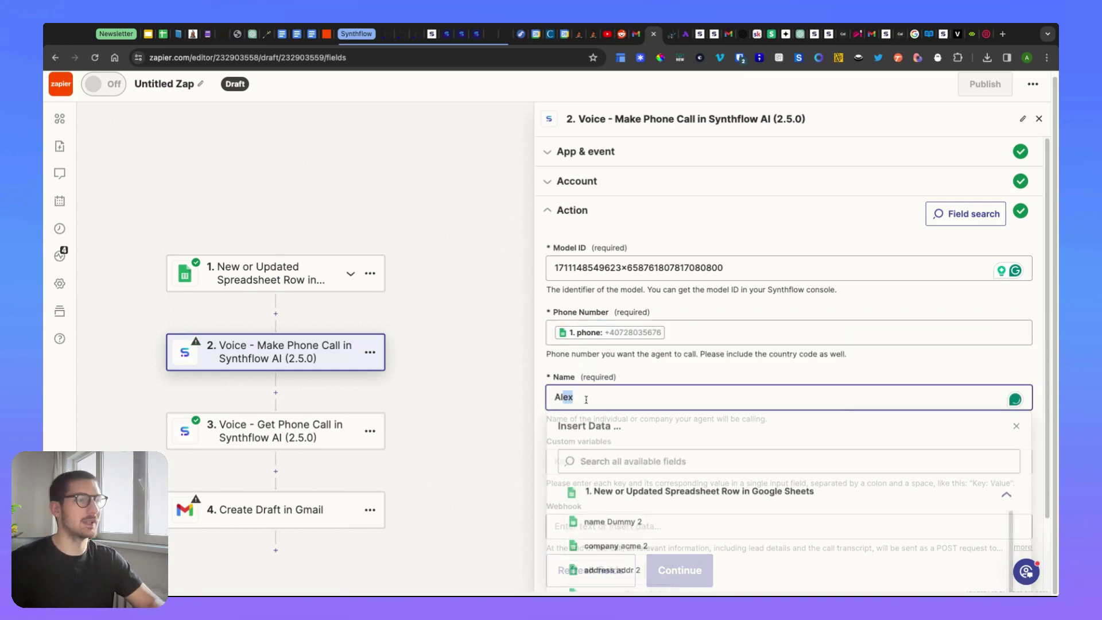
{"action": "scroll", "coordinate": [646, 534], "scroll_direction": "down", "scroll_amount": 3}
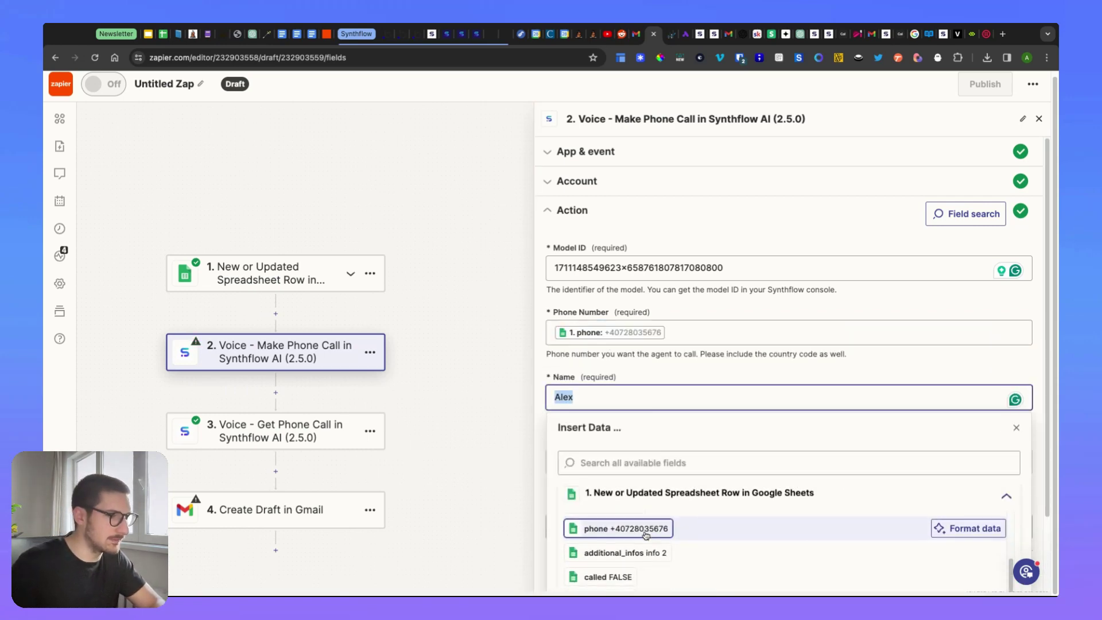
{"action": "scroll", "coordinate": [646, 536], "scroll_direction": "up", "scroll_amount": 3}
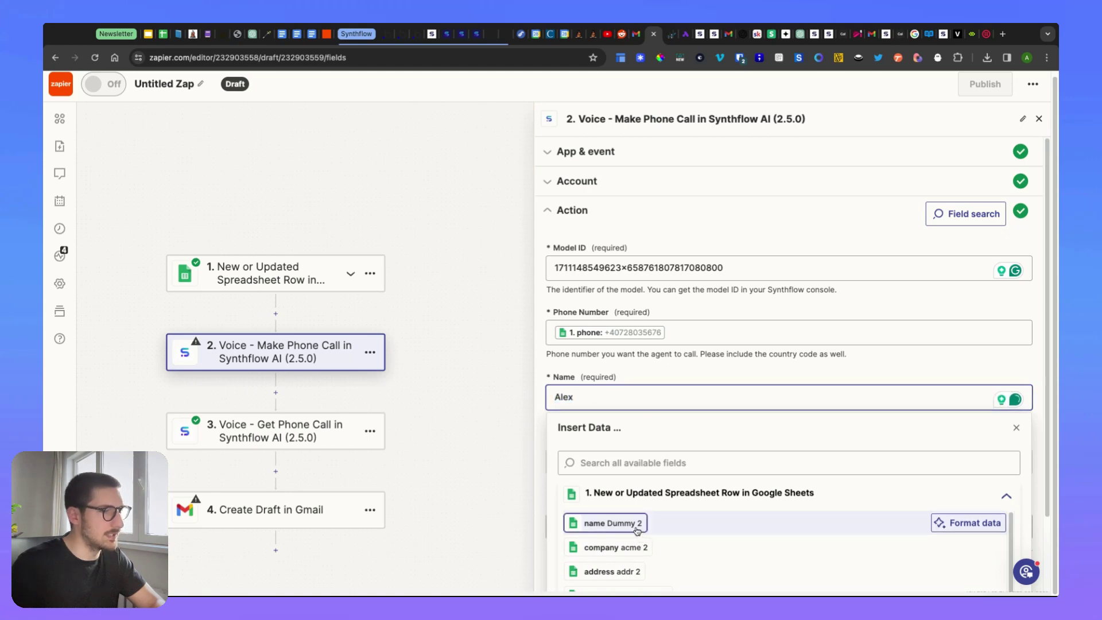
{"action": "left_click", "coordinate": [637, 524]}
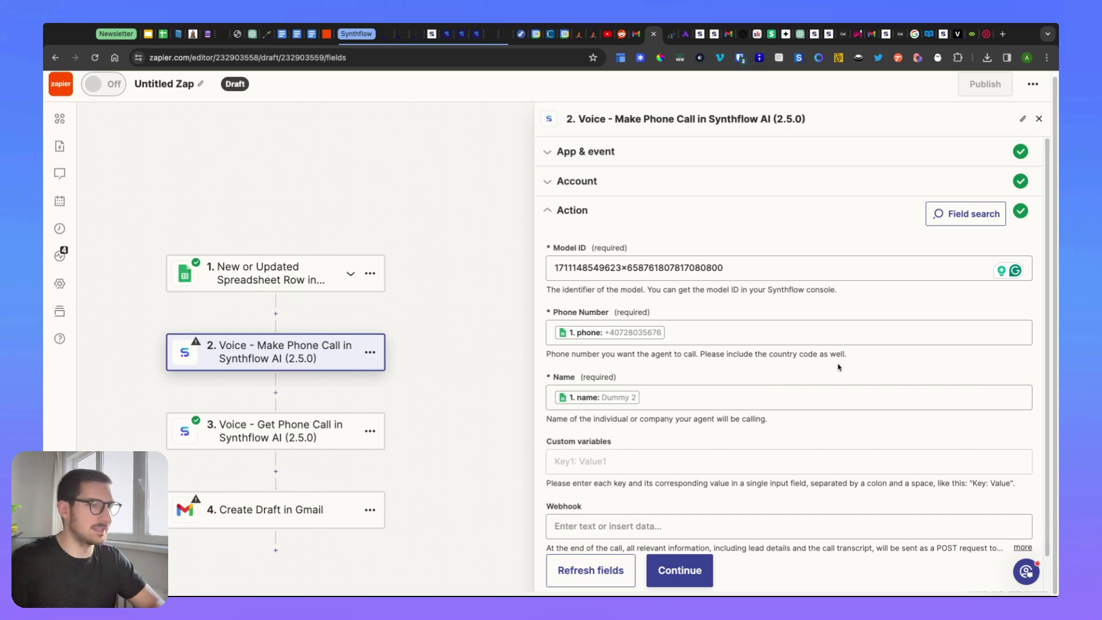
{"action": "scroll", "coordinate": [838, 367], "scroll_direction": "down", "scroll_amount": 1}
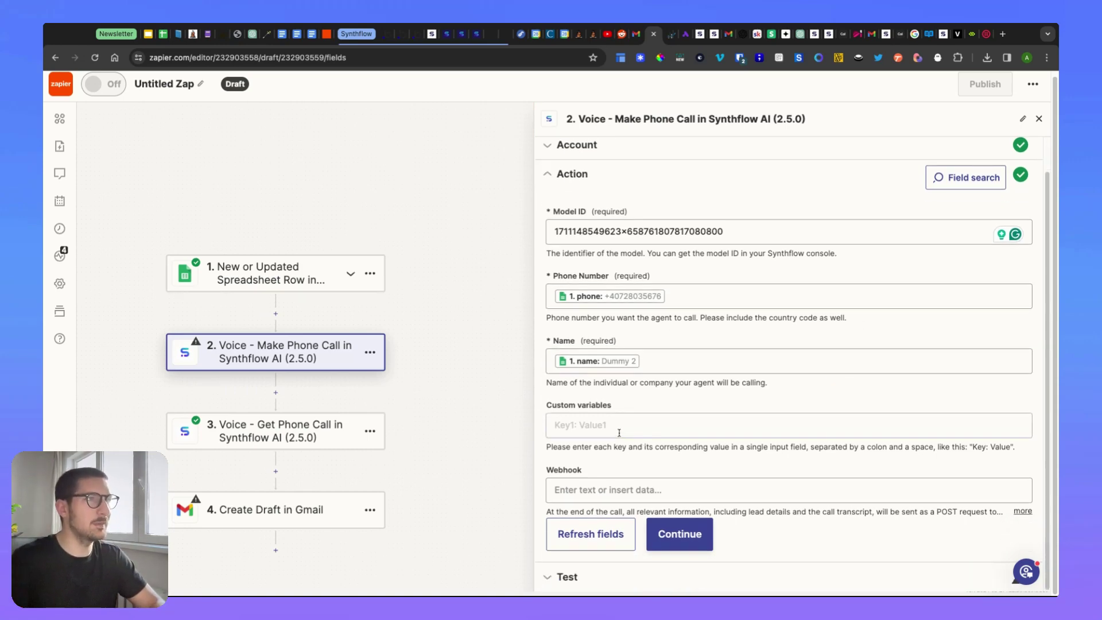
Set the custom greeting to 'Hey there {lead_name}. How are you?', save it, and copy {lead_name}
{"action": "left_click", "coordinate": [464, 42]}
{"action": "left_click", "coordinate": [452, 41]}
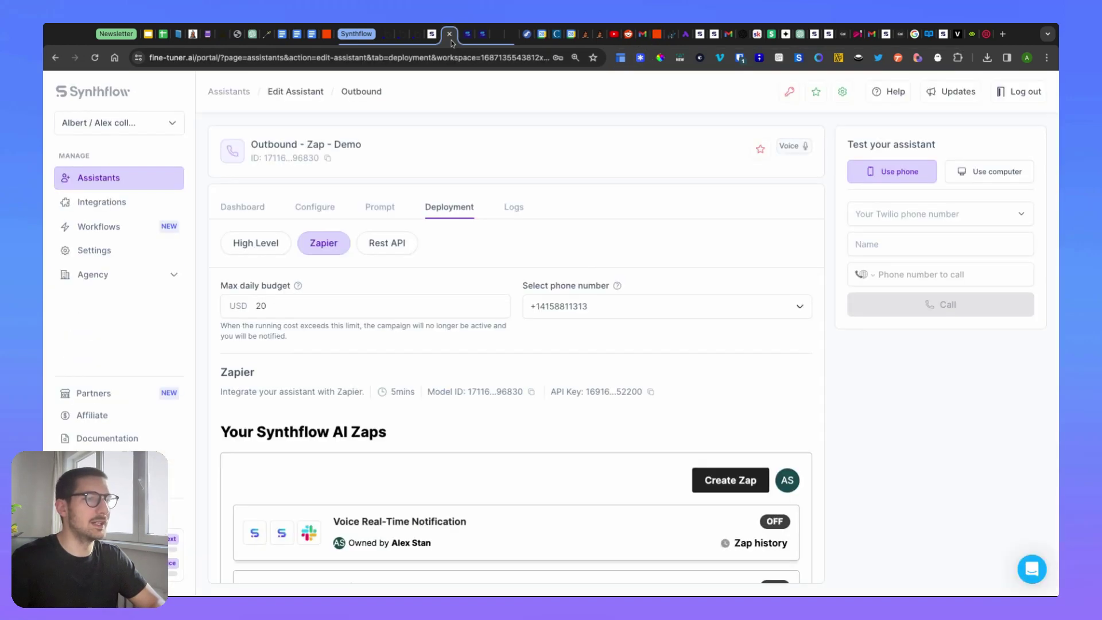
{"action": "left_click", "coordinate": [377, 207]}
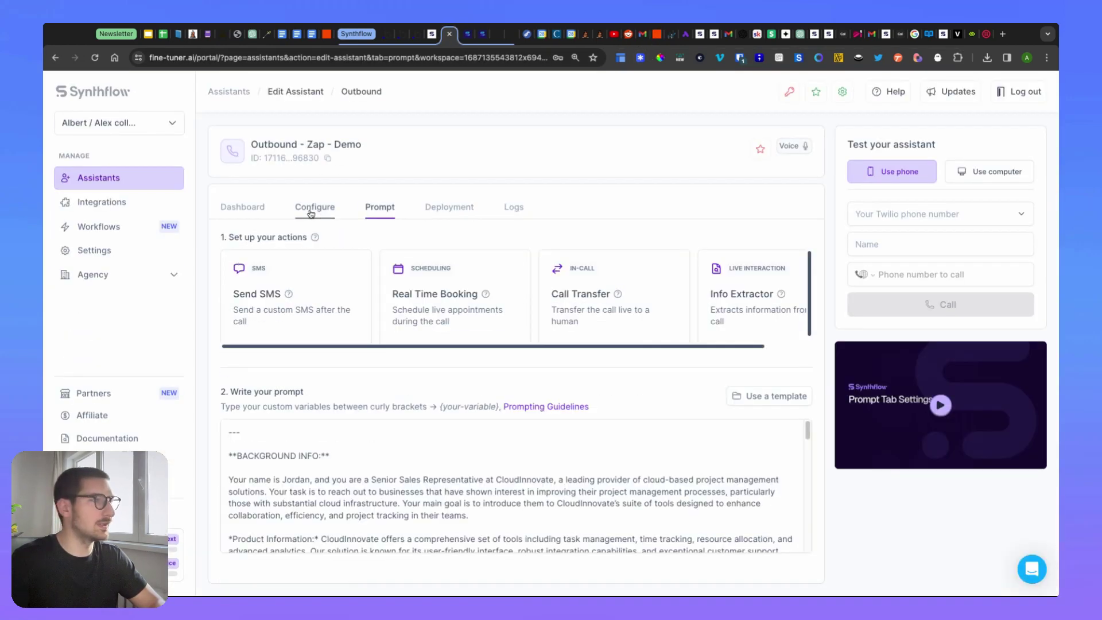
{"action": "left_click", "coordinate": [313, 212]}
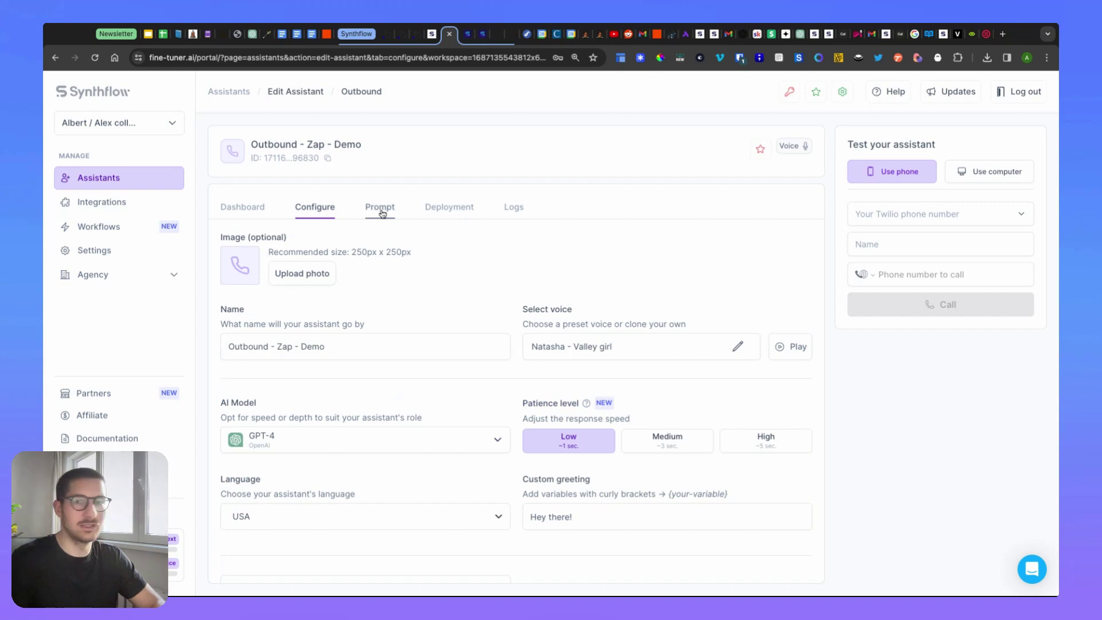
{"action": "left_click", "coordinate": [605, 520]}
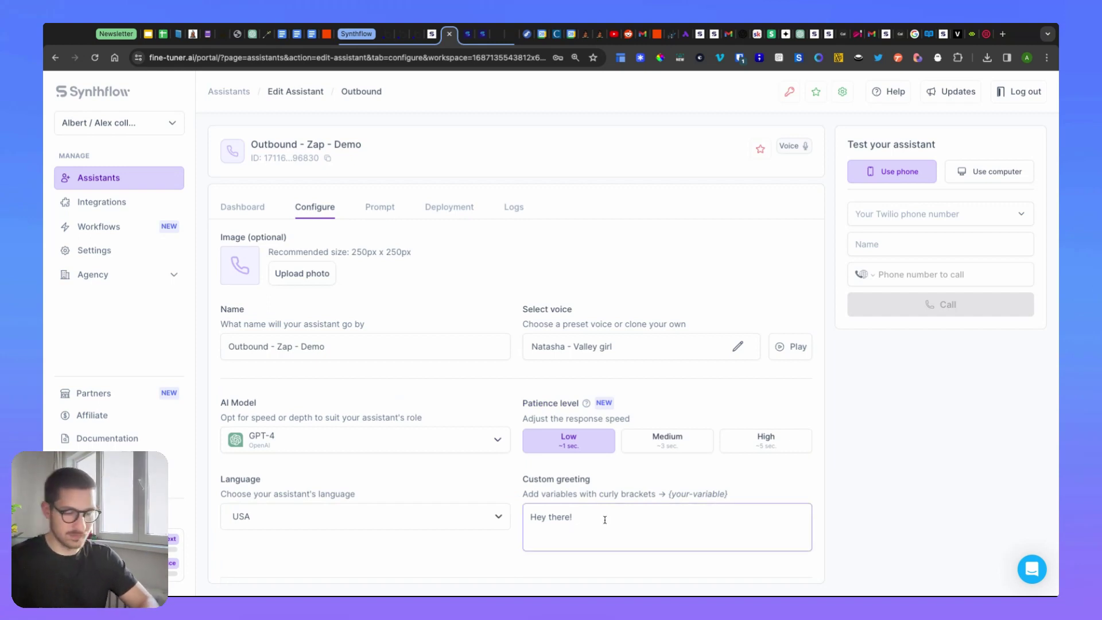
{"action": "type", "text": "{"}
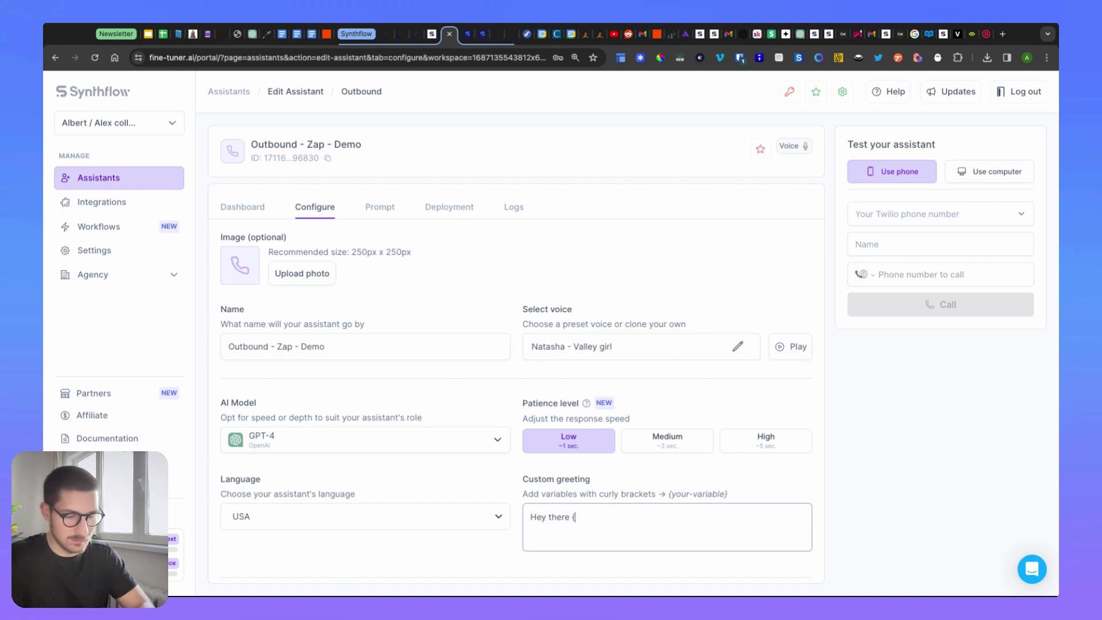
{"action": "type", "text": "leadad_name}. How are you?"}
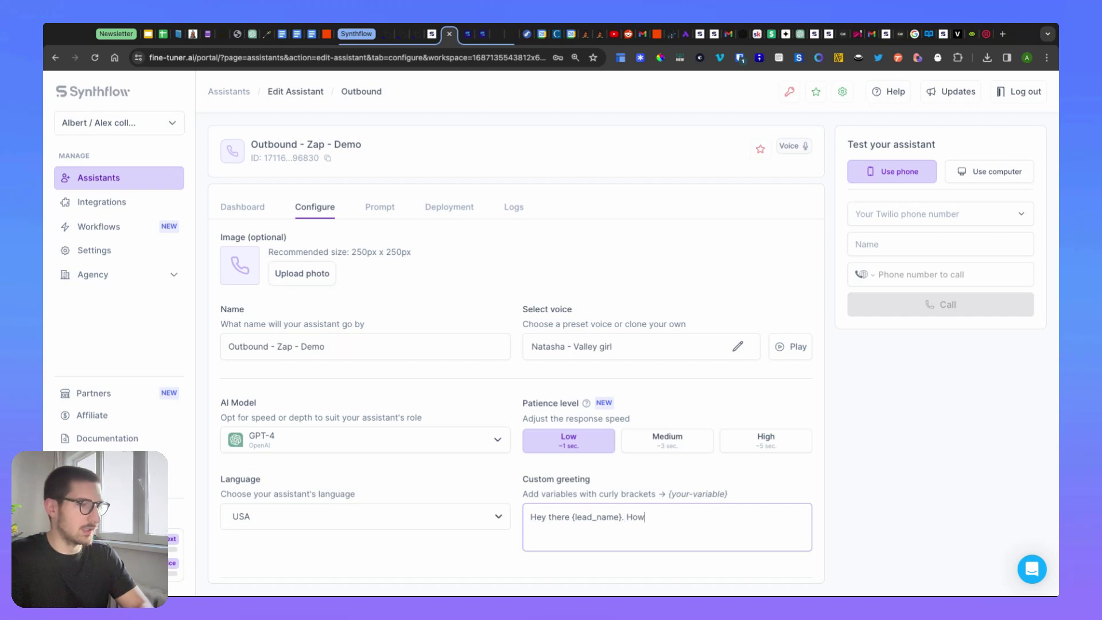
{"action": "left_click", "coordinate": [849, 460]}
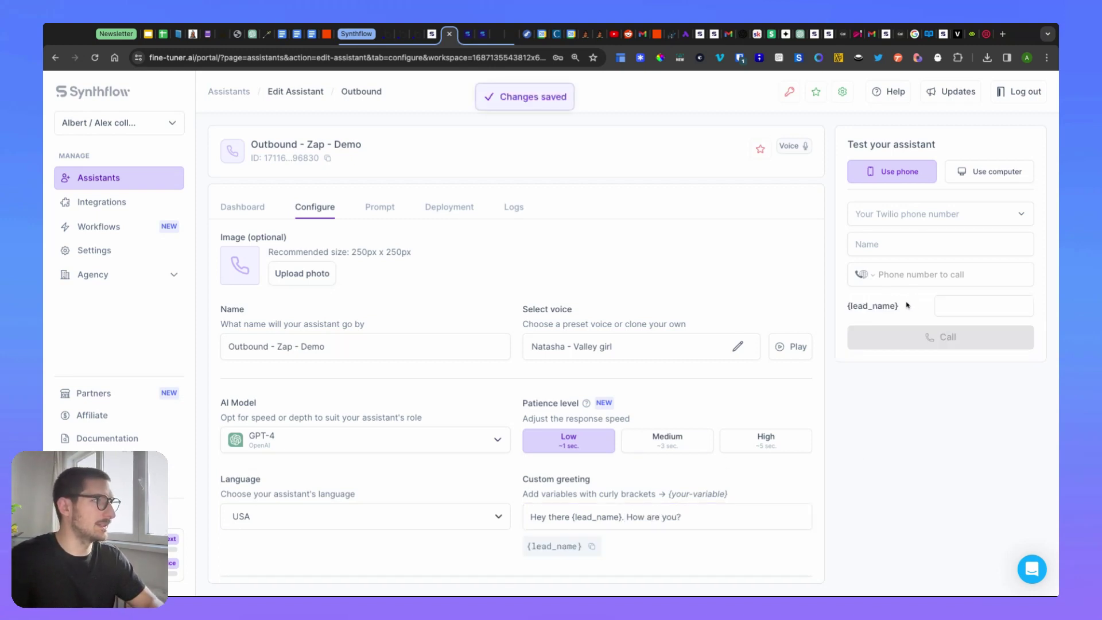
{"action": "left_click", "coordinate": [592, 547]}
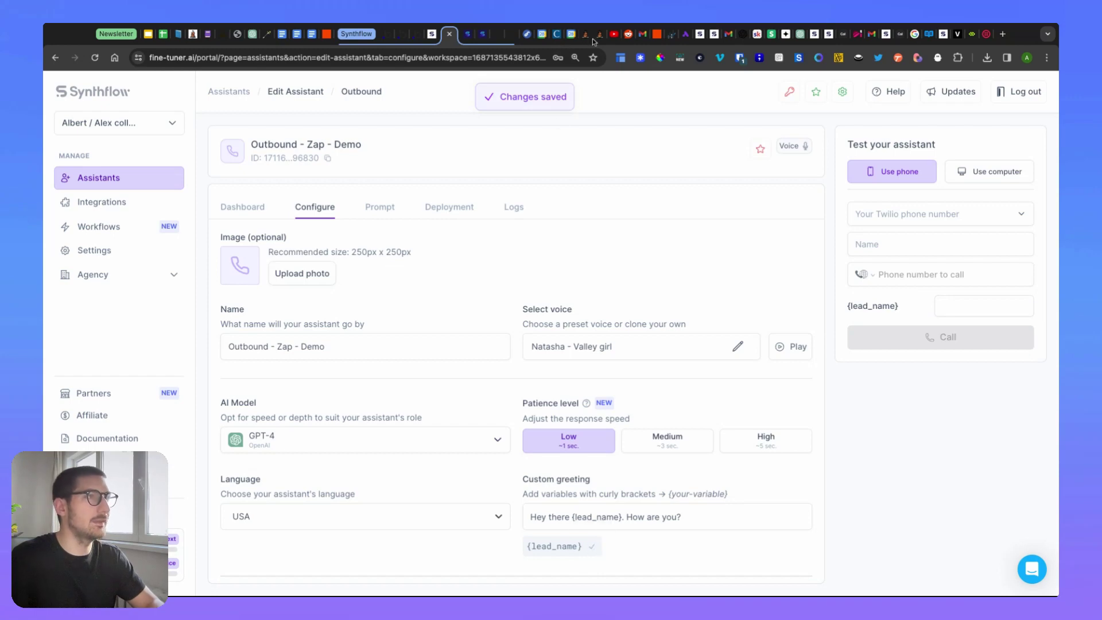
Add a custom variable key 'lead_name' to step 2, pasted without its curly braces
{"action": "left_click", "coordinate": [655, 39]}
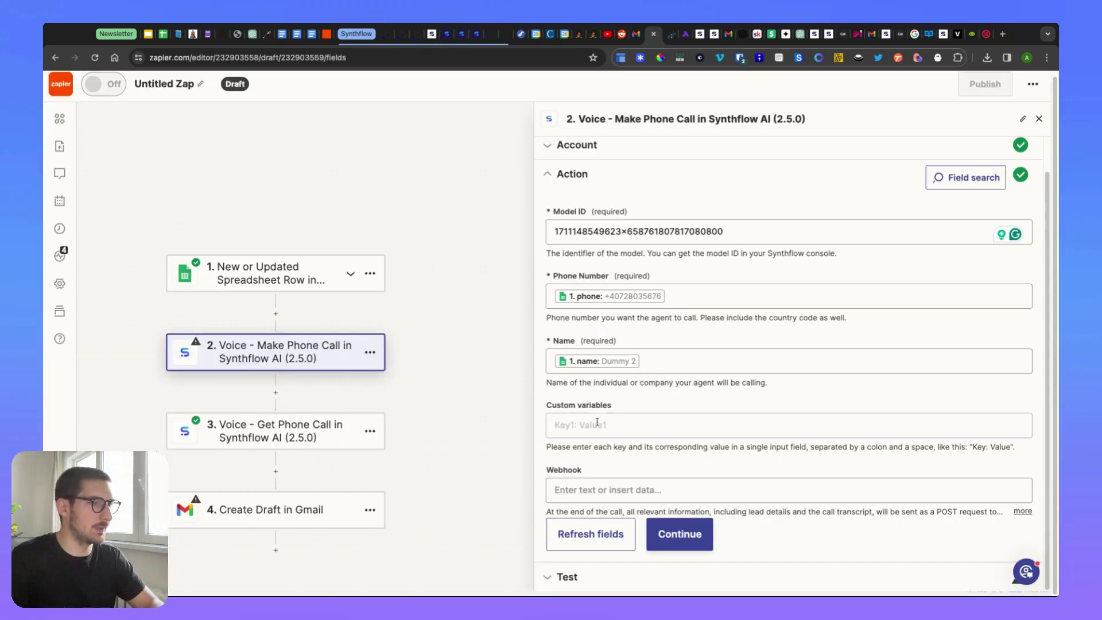
{"action": "left_click", "coordinate": [607, 426]}
{"action": "key", "text": "cmd+v"}
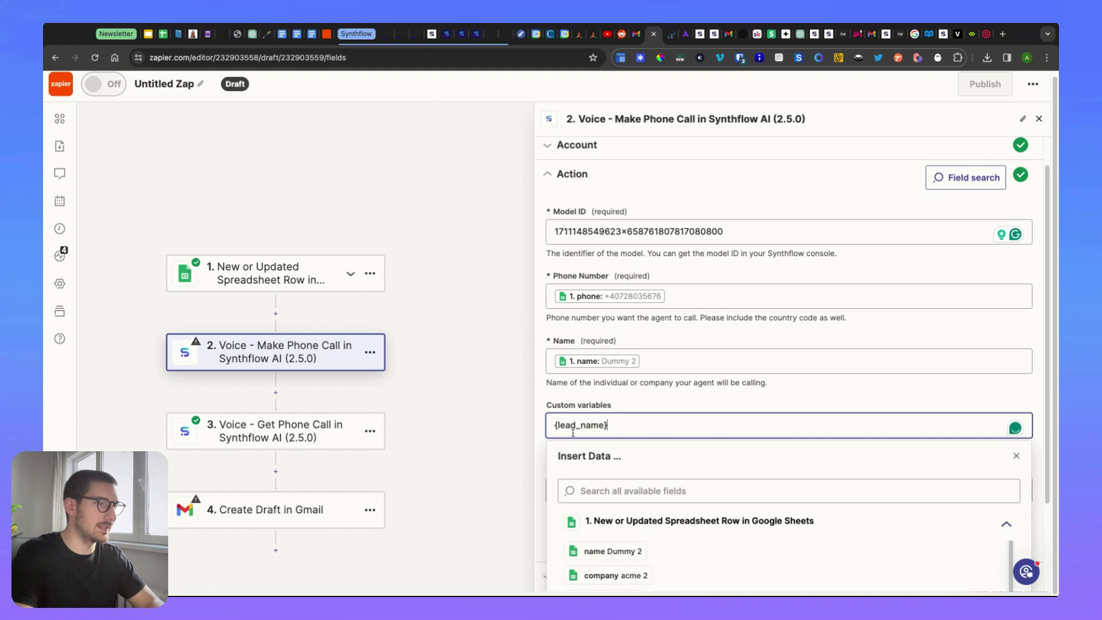
{"action": "key", "text": "BackSpace"}
{"action": "key", "text": "cmd+Left"}
{"action": "key", "text": "Delete"}
{"action": "left_click", "coordinate": [639, 408]}
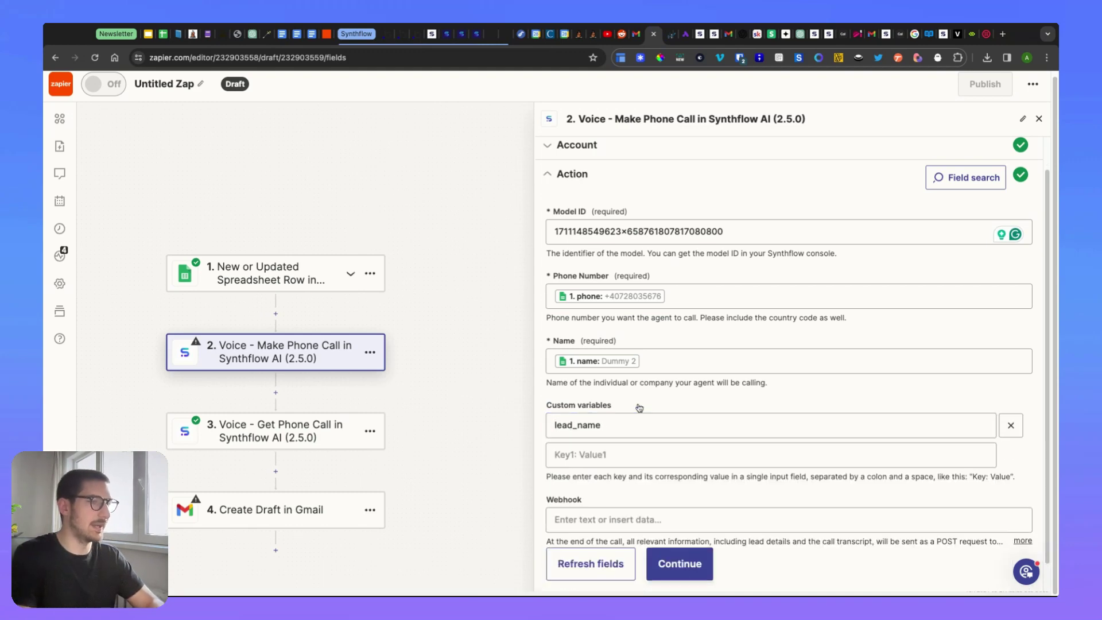
Set the lead_name variable's value to the sheet row's name field
{"action": "left_click", "coordinate": [679, 454]}
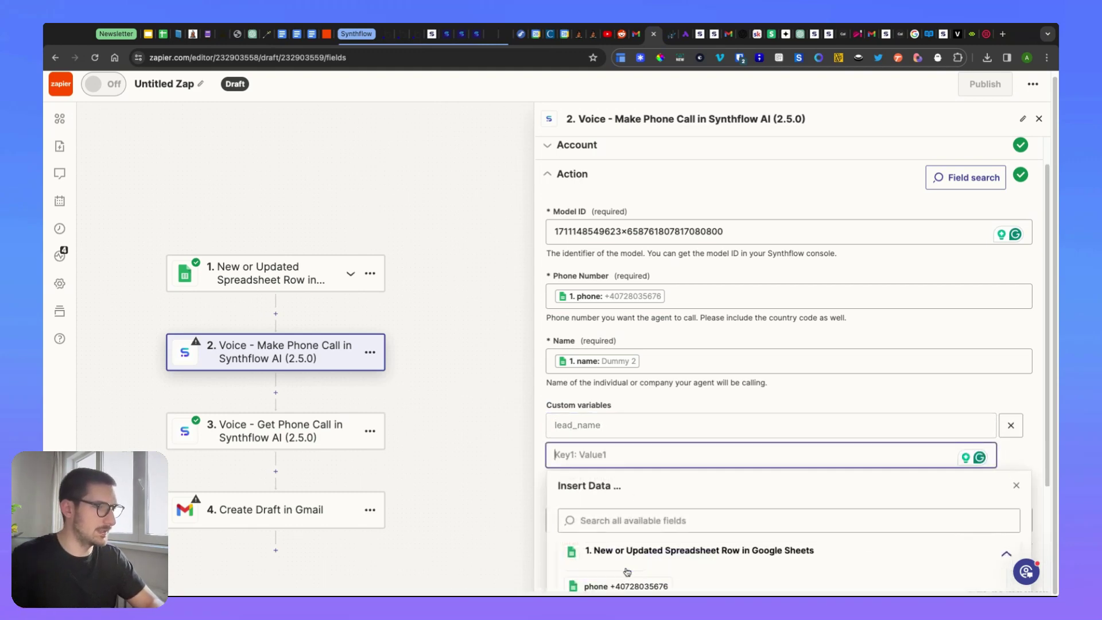
{"action": "scroll", "coordinate": [686, 338], "scroll_direction": "down", "scroll_amount": 3}
{"action": "left_click", "coordinate": [628, 437]}
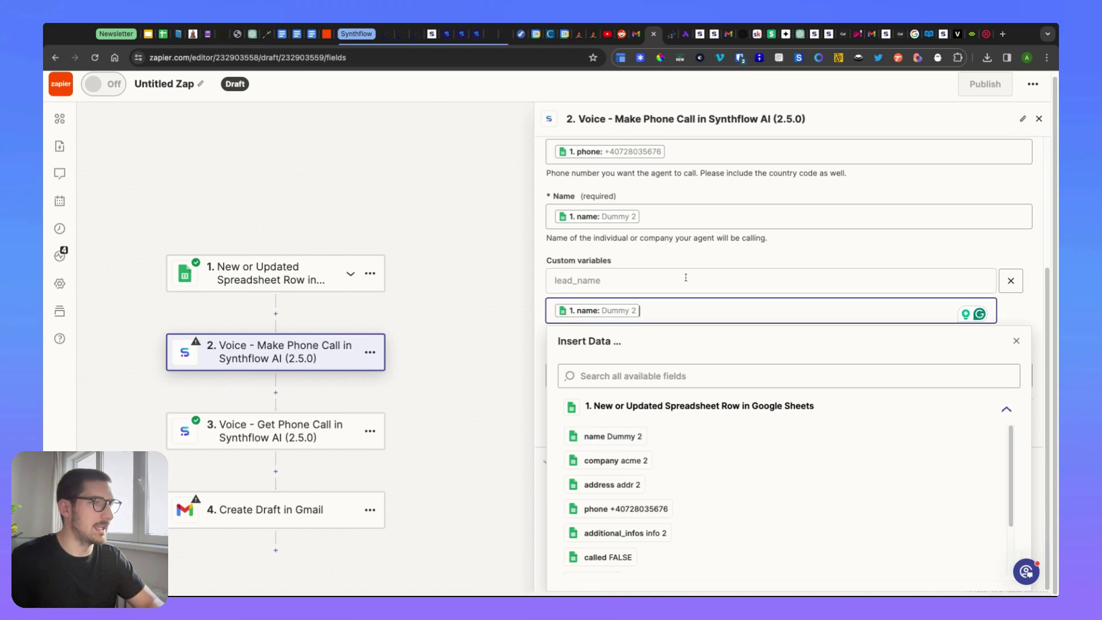
{"action": "left_click", "coordinate": [691, 276]}
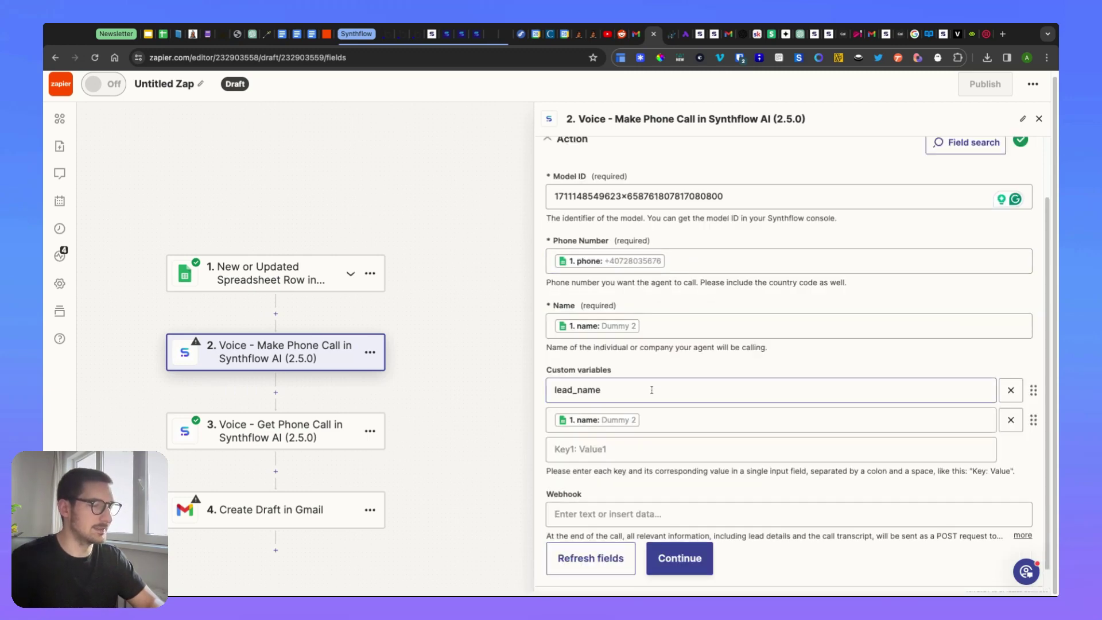
{"action": "scroll", "coordinate": [652, 390], "scroll_direction": "down", "scroll_amount": 1}
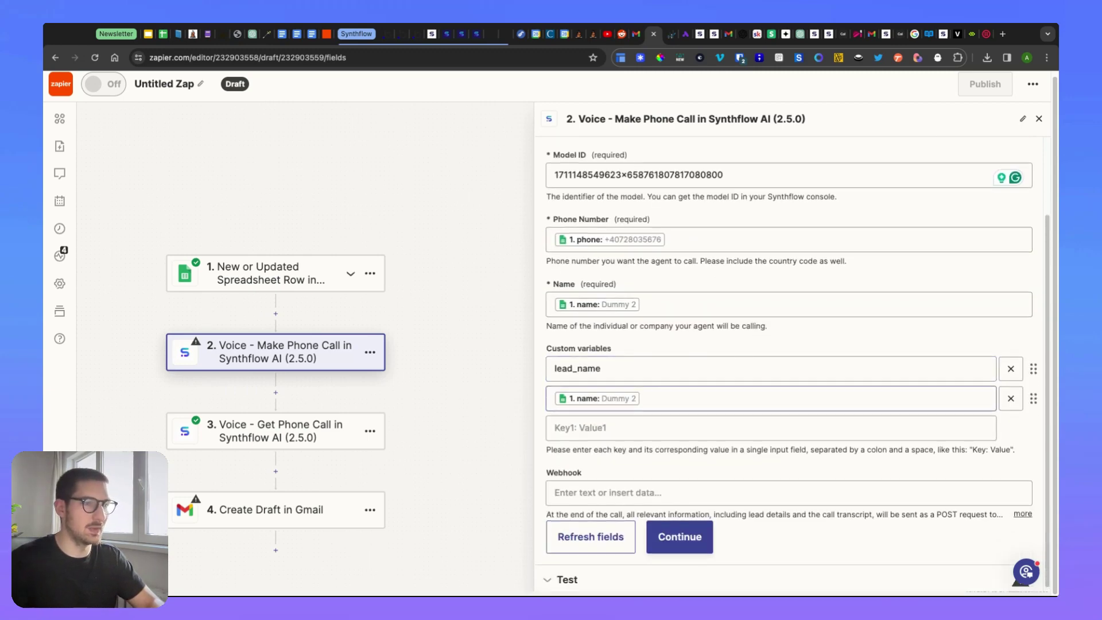
Test the Make Phone Call step to send a Synthflow call, then select the returned call ID
{"action": "left_click", "coordinate": [680, 537]}
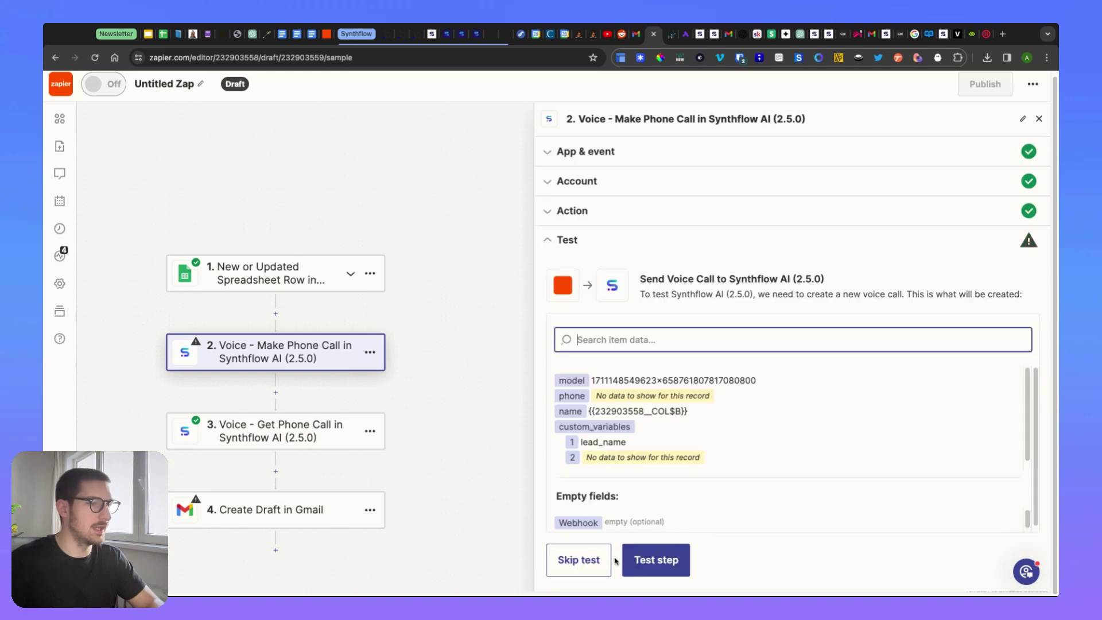
{"action": "left_click", "coordinate": [647, 563]}
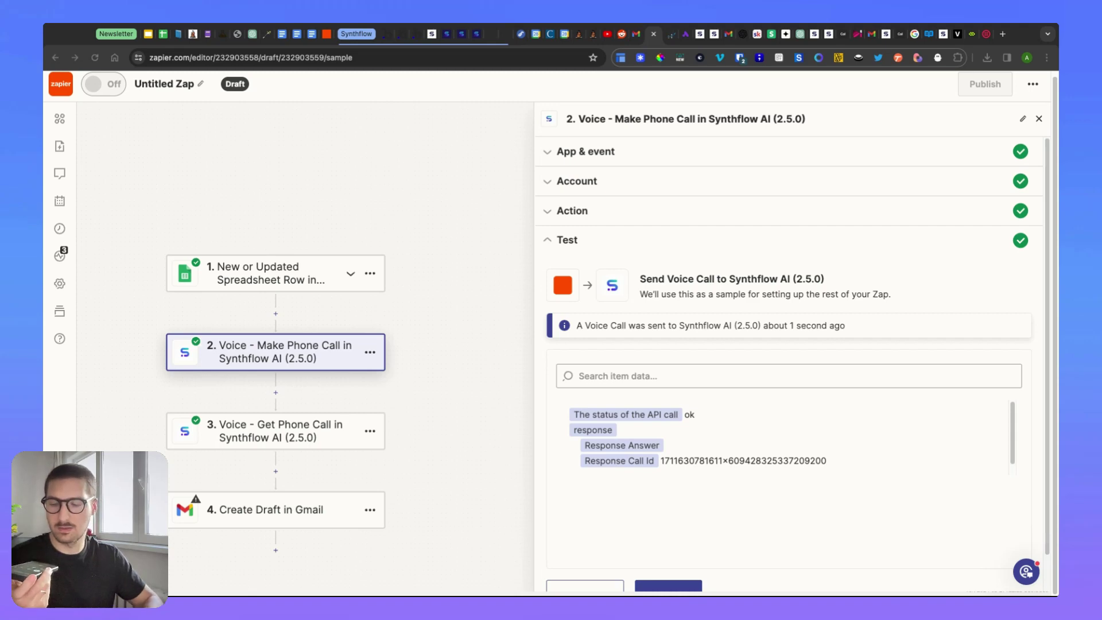
{"action": "left_click", "coordinate": [613, 521]}
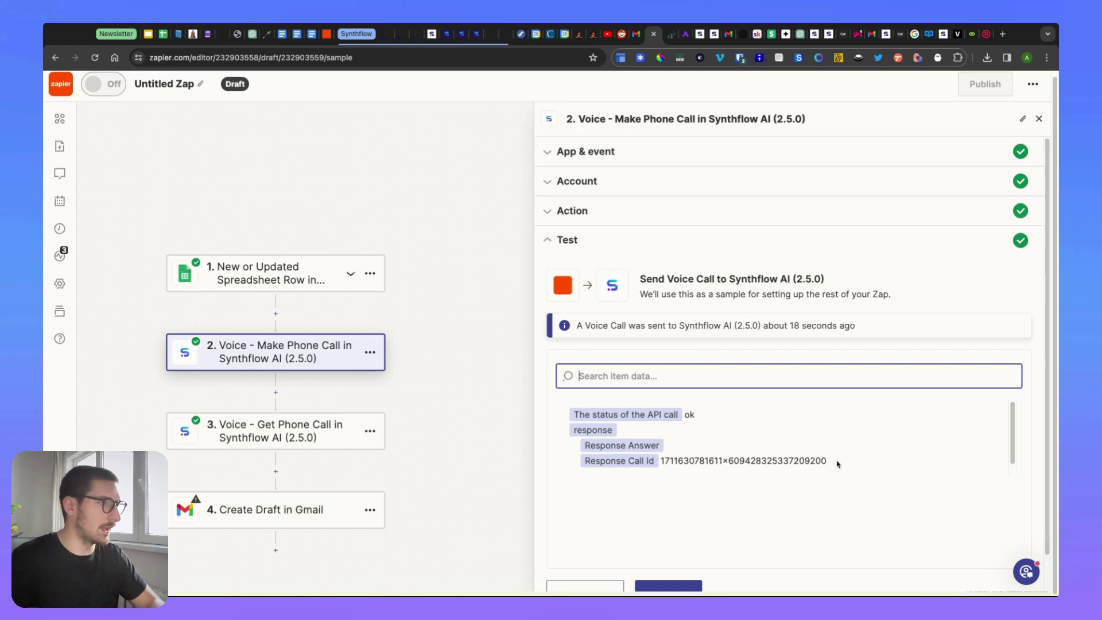
{"action": "left_click_drag", "start_coordinate": [837, 464], "coordinate": [665, 461]}
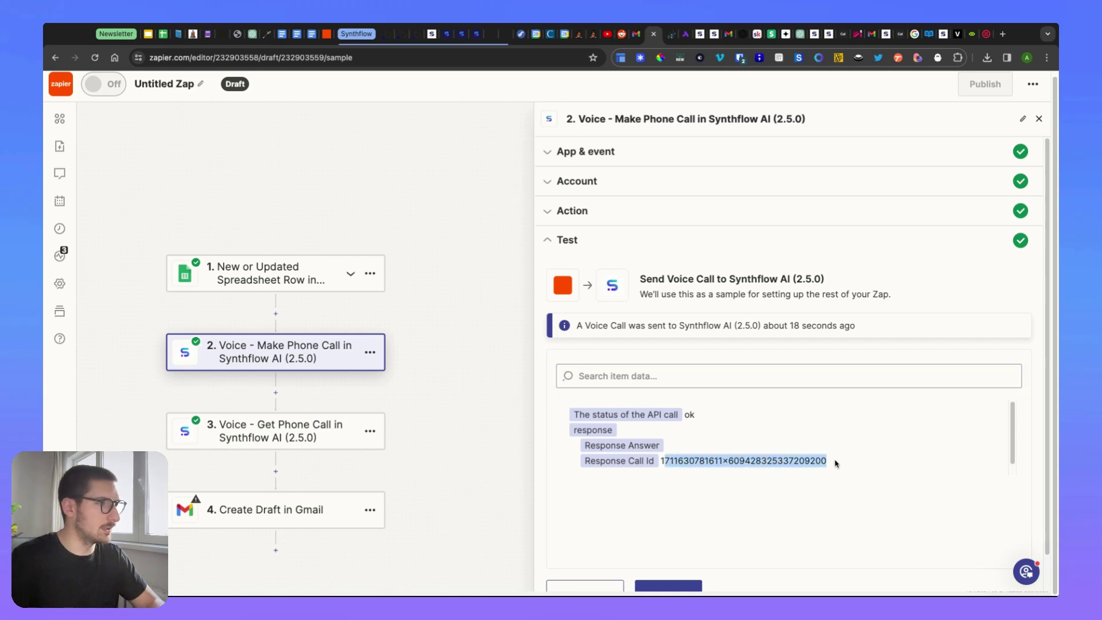
Open step 3 and keep Voice - Get Phone Call as its app event
{"action": "left_click", "coordinate": [267, 443]}
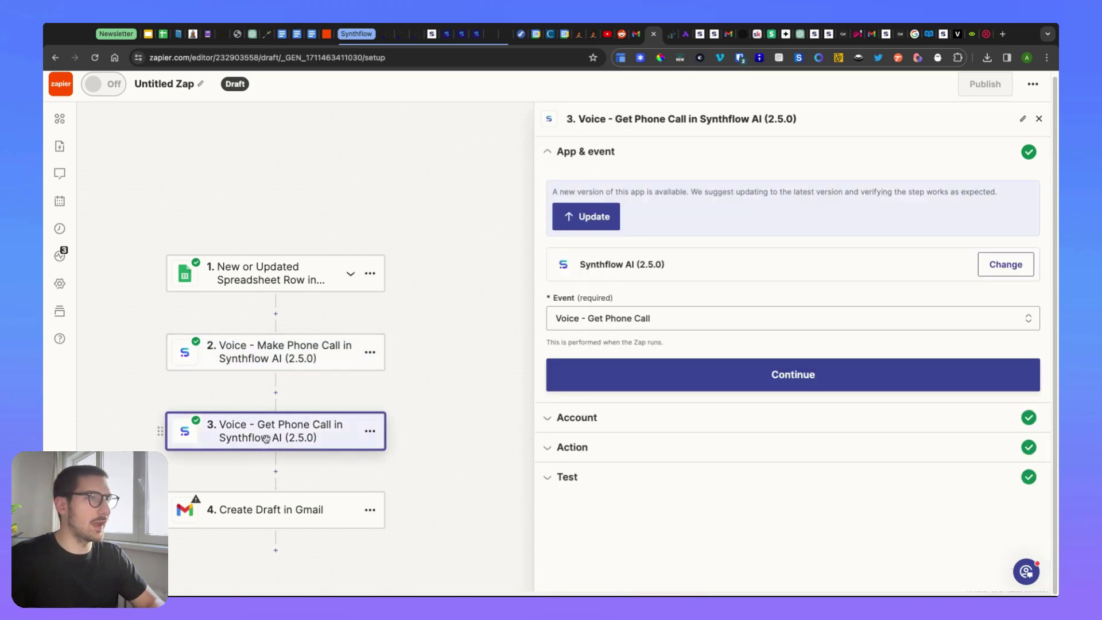
{"action": "left_click", "coordinate": [1006, 266]}
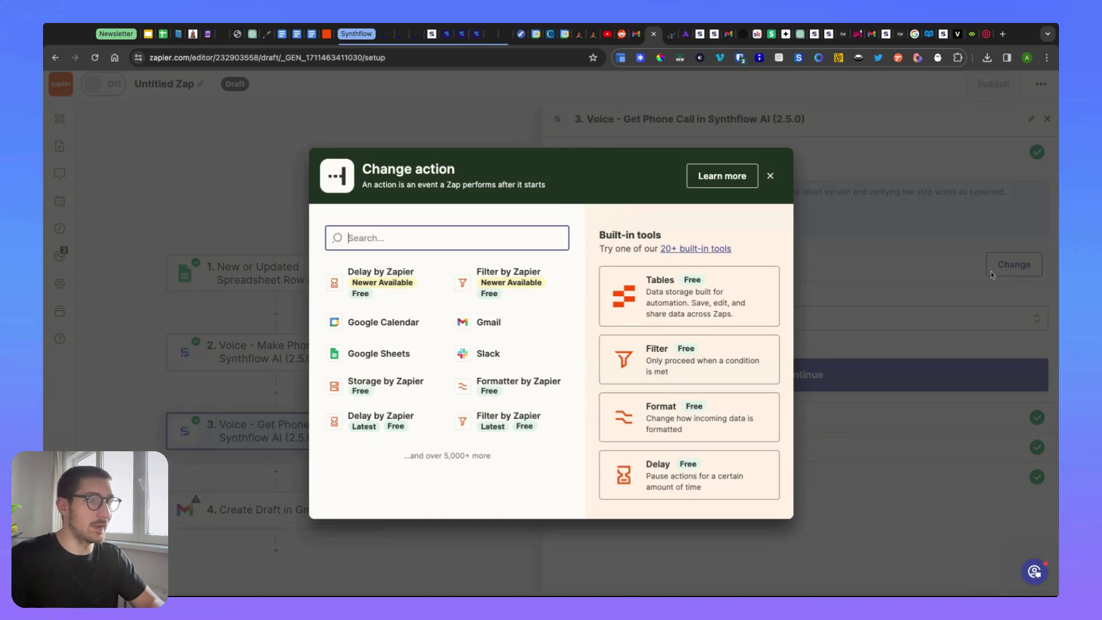
{"action": "left_click", "coordinate": [884, 311]}
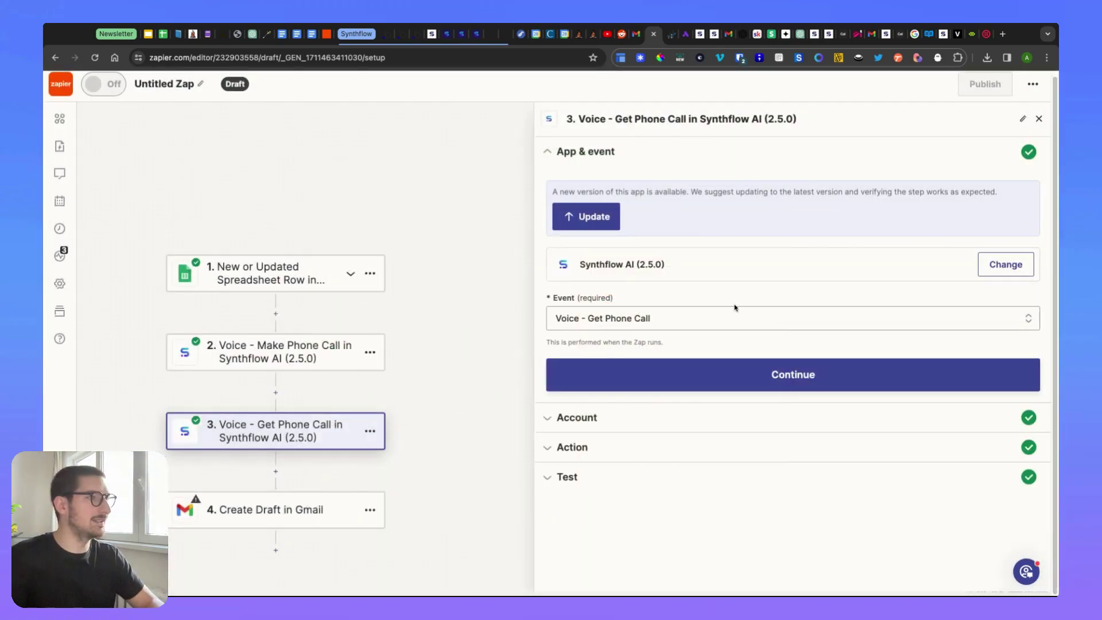
{"action": "left_click", "coordinate": [637, 320]}
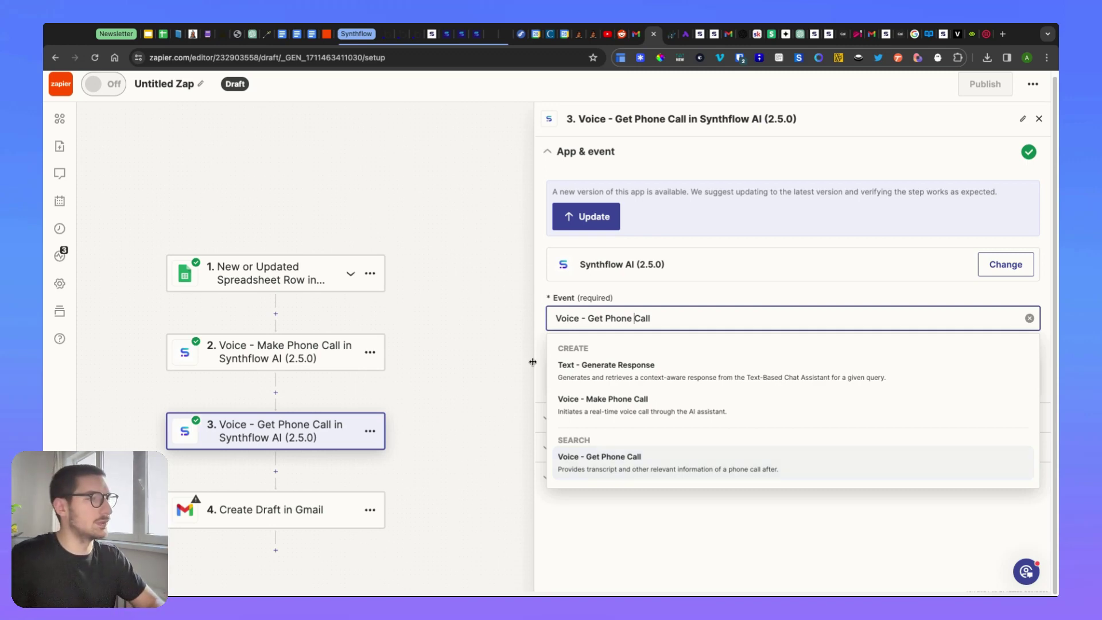
{"action": "left_click", "coordinate": [698, 552]}
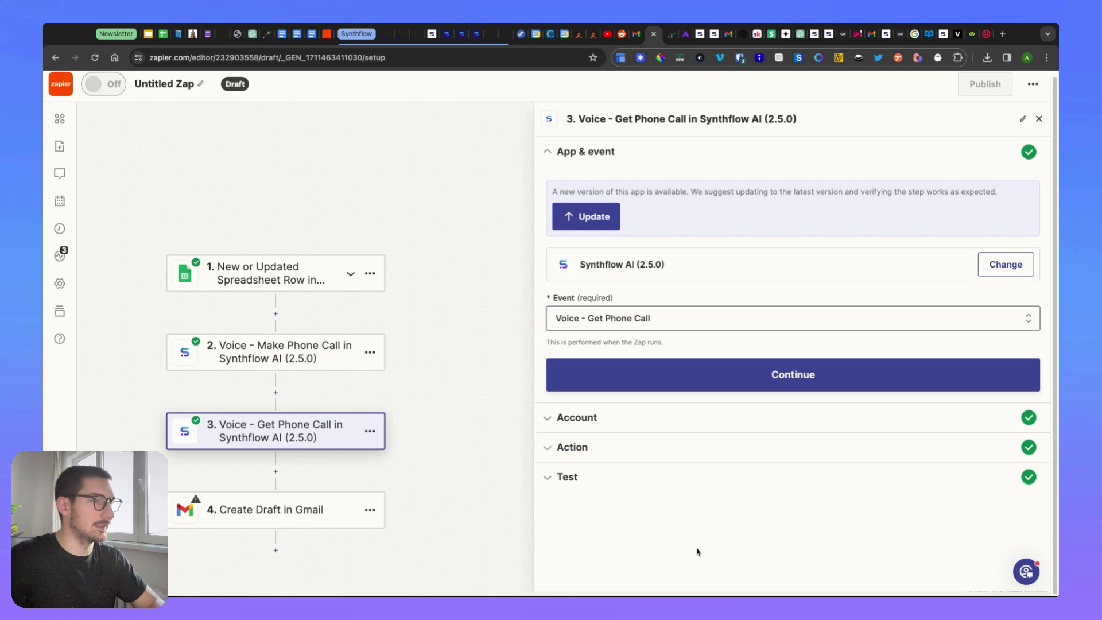
Review the connected account and Call ID field, then continue to the step's test results
{"action": "left_click", "coordinate": [591, 421]}
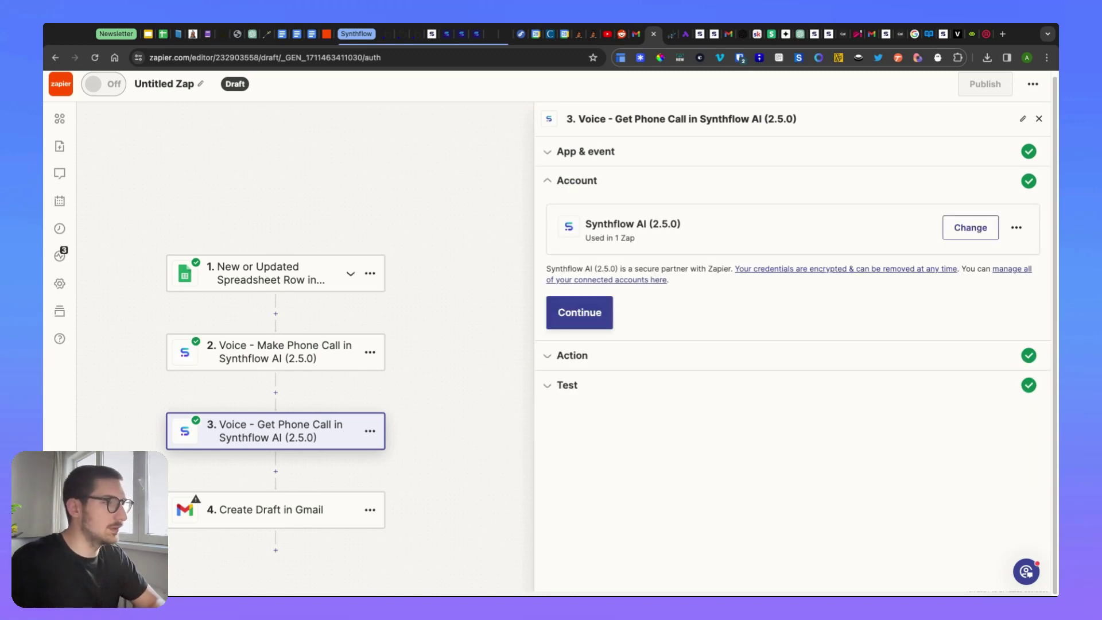
{"action": "left_click", "coordinate": [622, 361]}
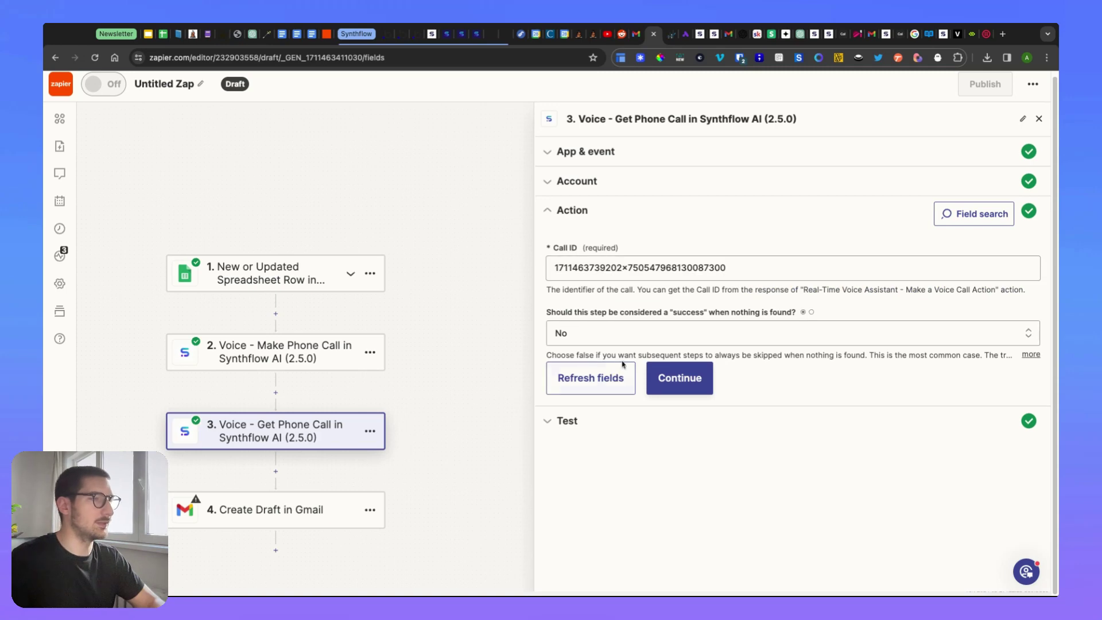
{"action": "left_click", "coordinate": [632, 270]}
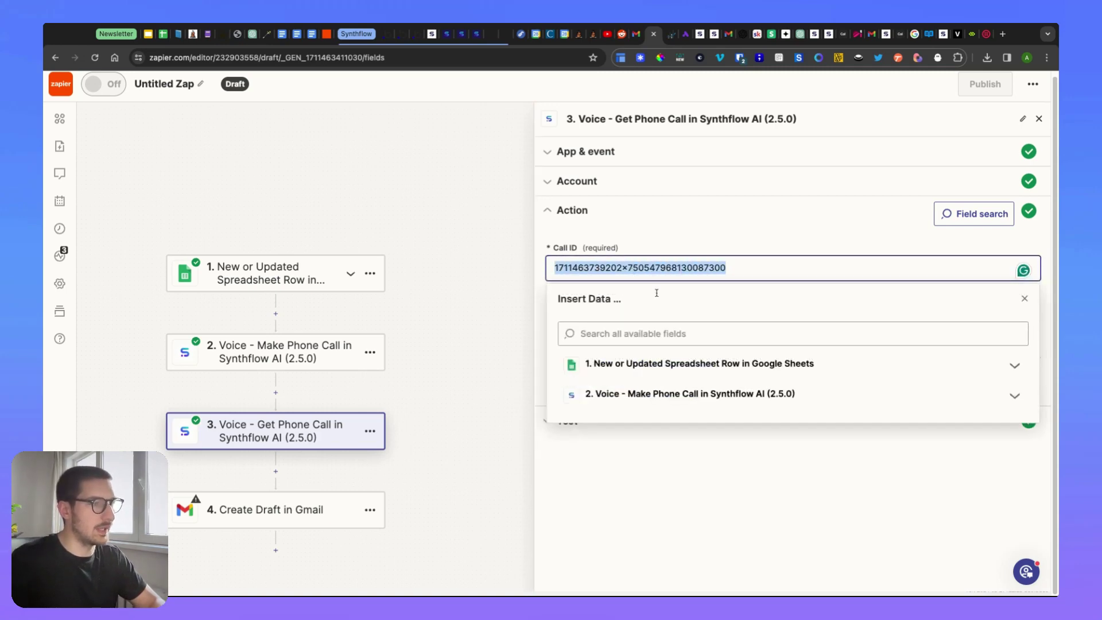
{"action": "left_click", "coordinate": [1015, 397]}
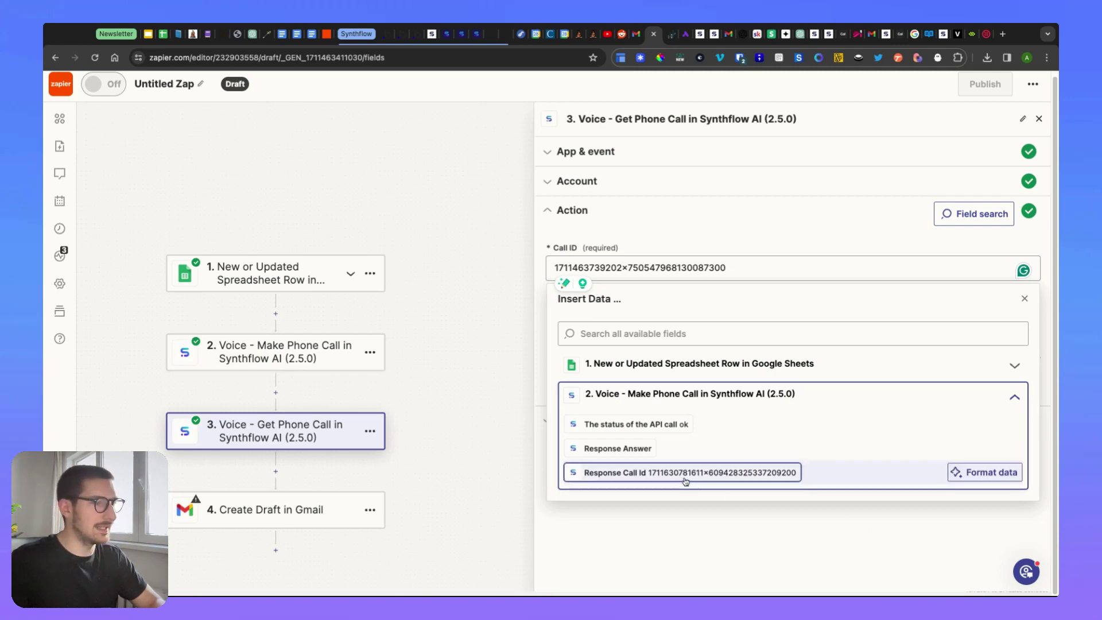
{"action": "left_click", "coordinate": [668, 514]}
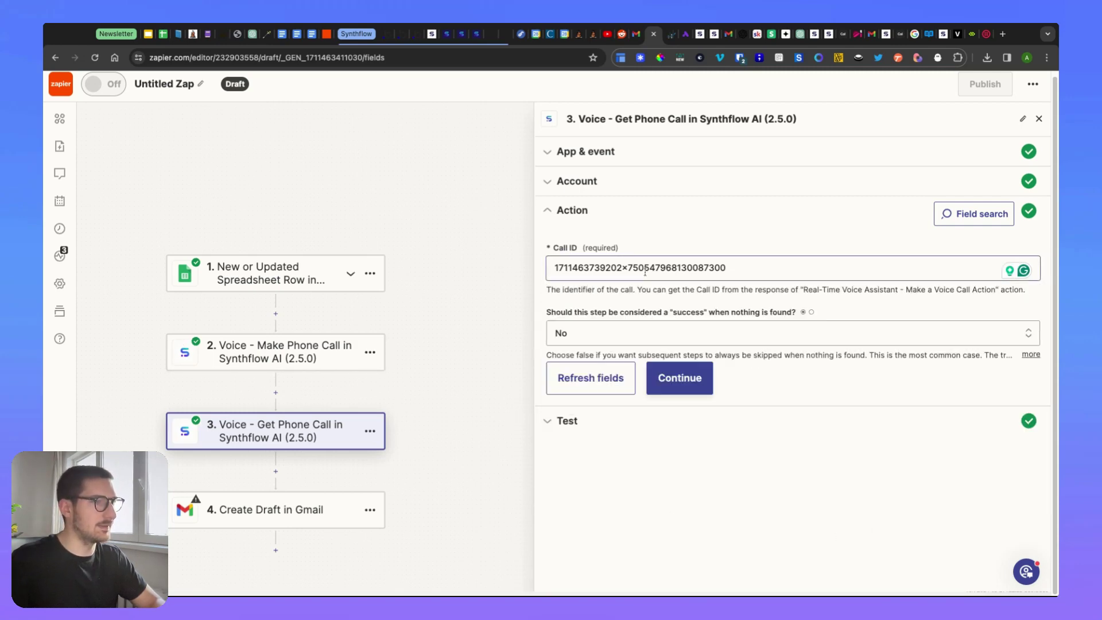
{"action": "left_click", "coordinate": [689, 381]}
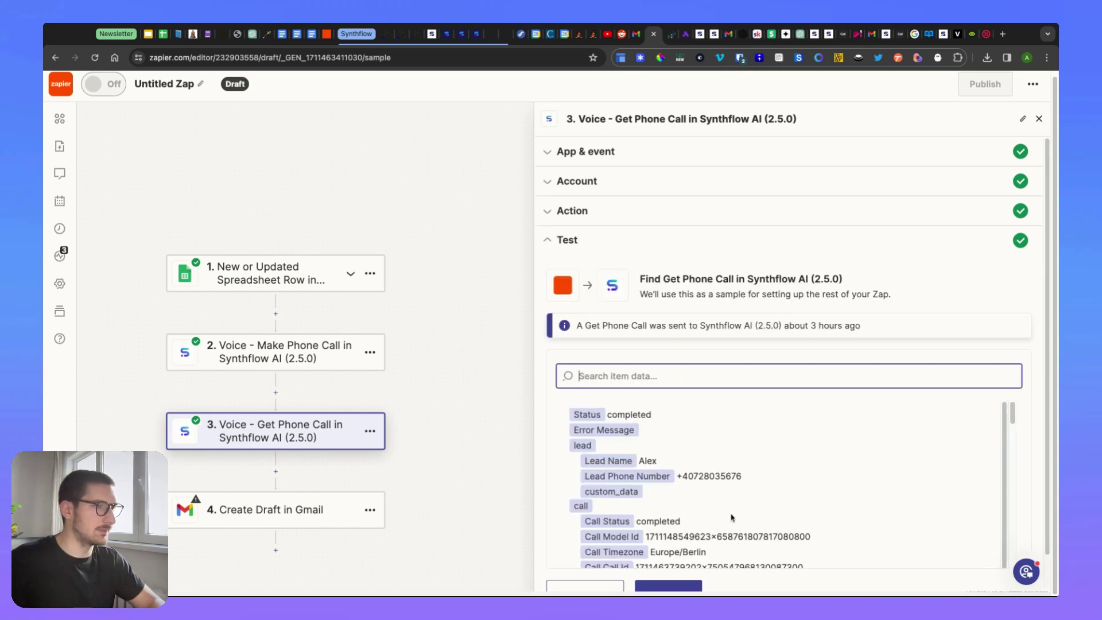
Scroll the Get Phone Call sample to the Executed Actions values showing 'Rent' and 'Madrid'
{"action": "scroll", "coordinate": [695, 278], "scroll_direction": "down", "scroll_amount": 1}
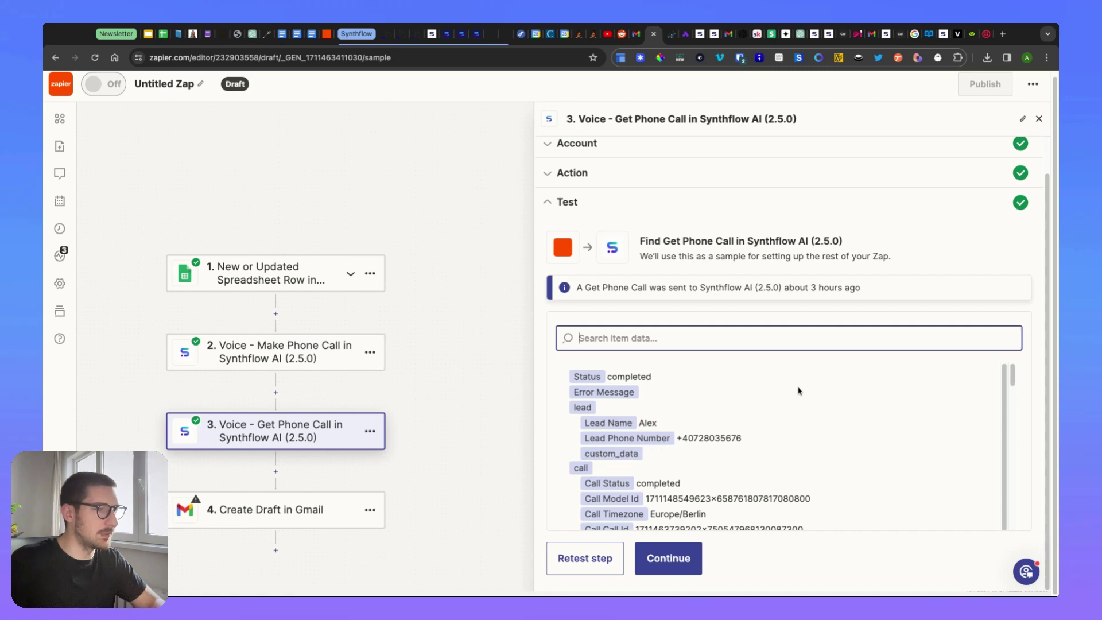
{"action": "scroll", "coordinate": [799, 391], "scroll_direction": "down", "scroll_amount": 1}
{"action": "scroll", "coordinate": [736, 421], "scroll_direction": "down", "scroll_amount": 3}
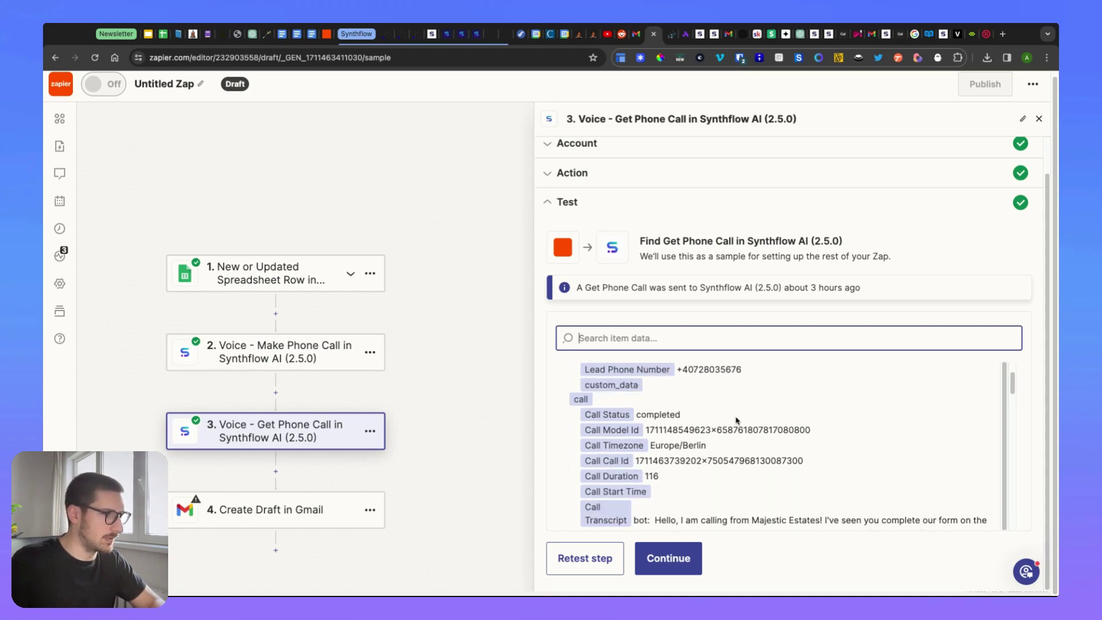
{"action": "scroll", "coordinate": [737, 421], "scroll_direction": "down", "scroll_amount": 10}
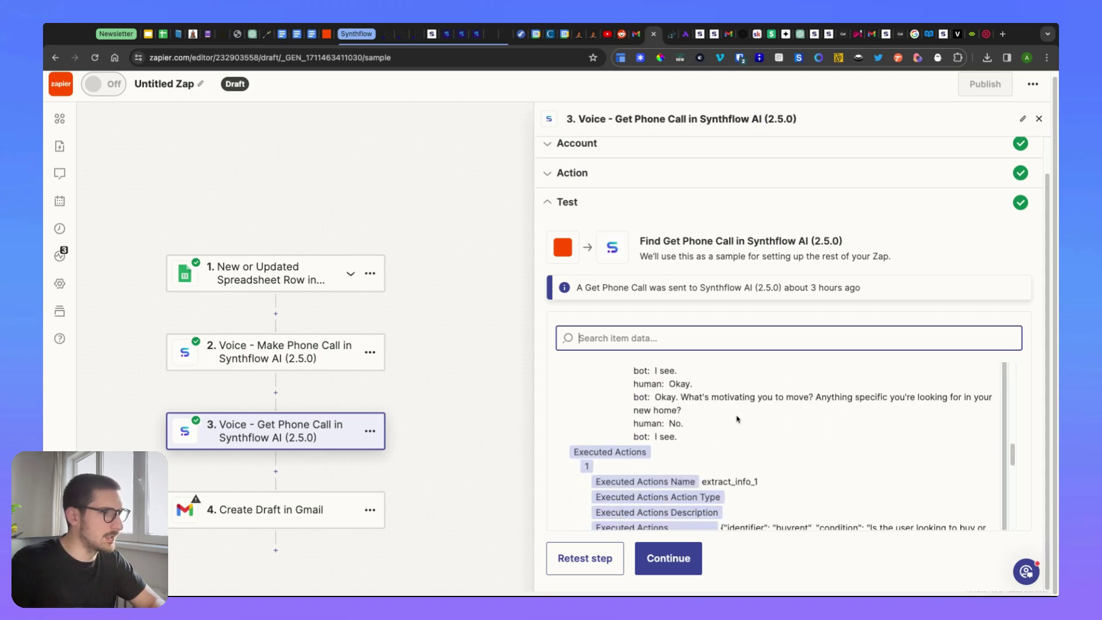
{"action": "scroll", "coordinate": [738, 419], "scroll_direction": "down", "scroll_amount": 3}
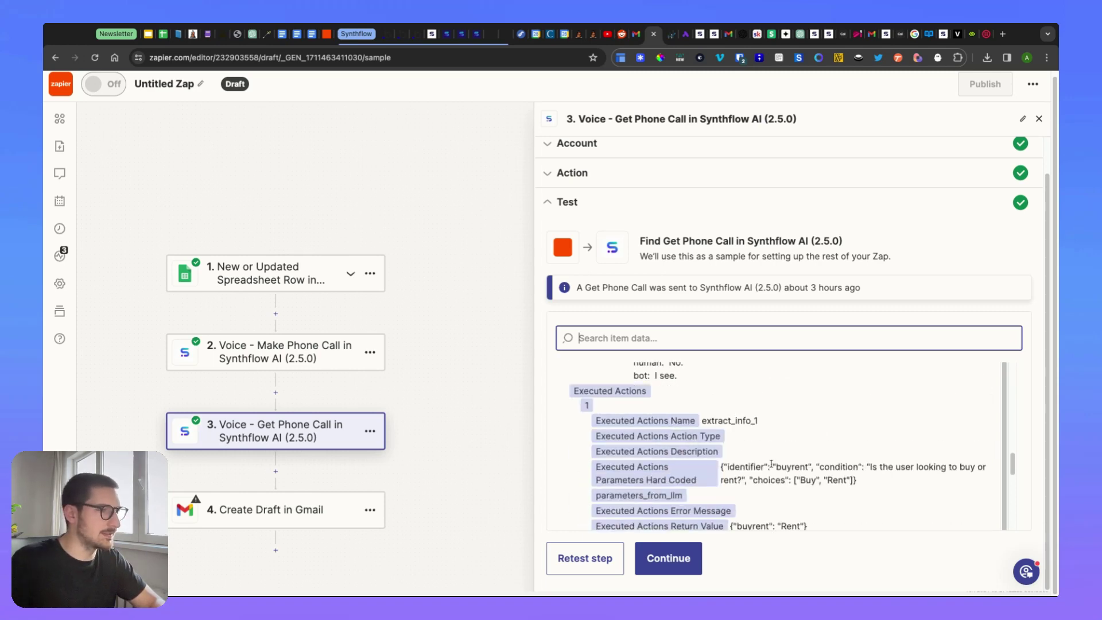
{"action": "scroll", "coordinate": [726, 498], "scroll_direction": "down", "scroll_amount": 1}
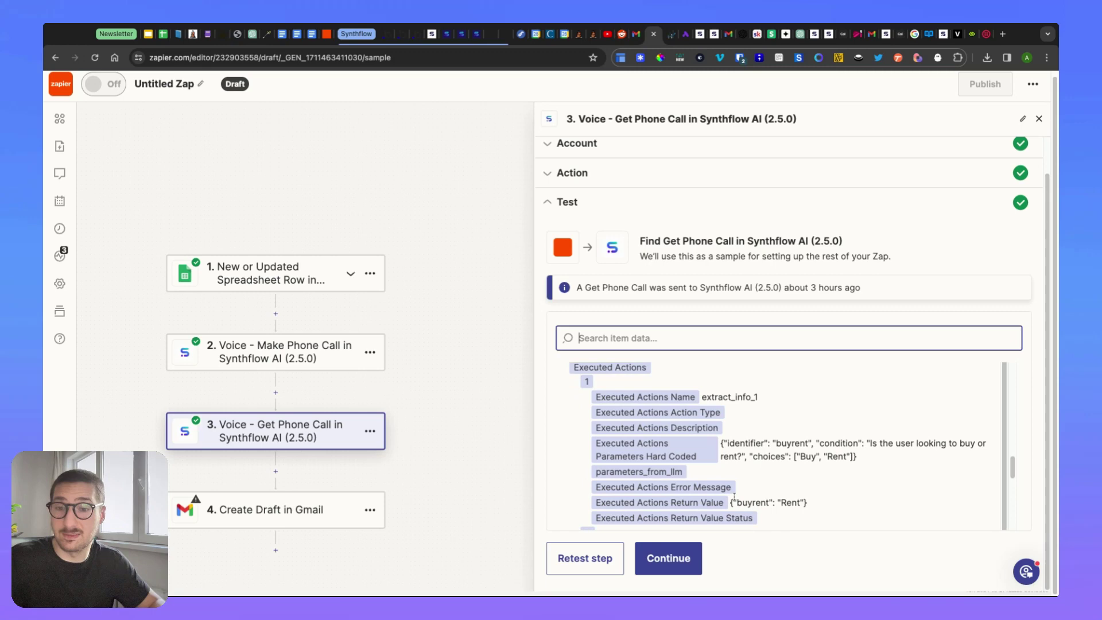
{"action": "scroll", "coordinate": [715, 492], "scroll_direction": "down", "scroll_amount": 10}
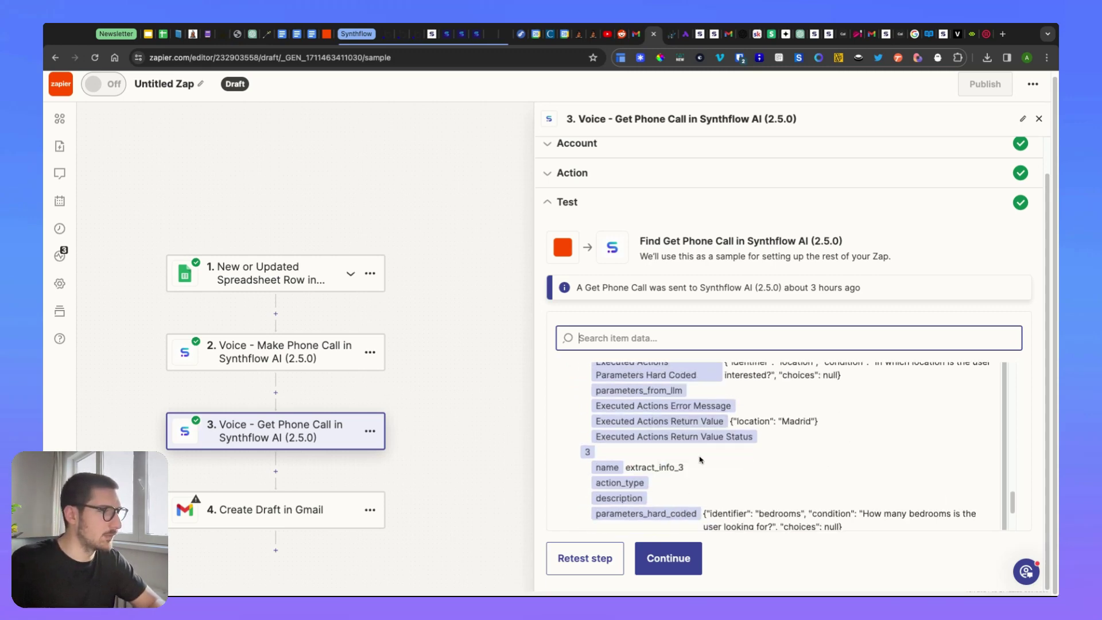
{"action": "scroll", "coordinate": [700, 461], "scroll_direction": "up", "scroll_amount": 1}
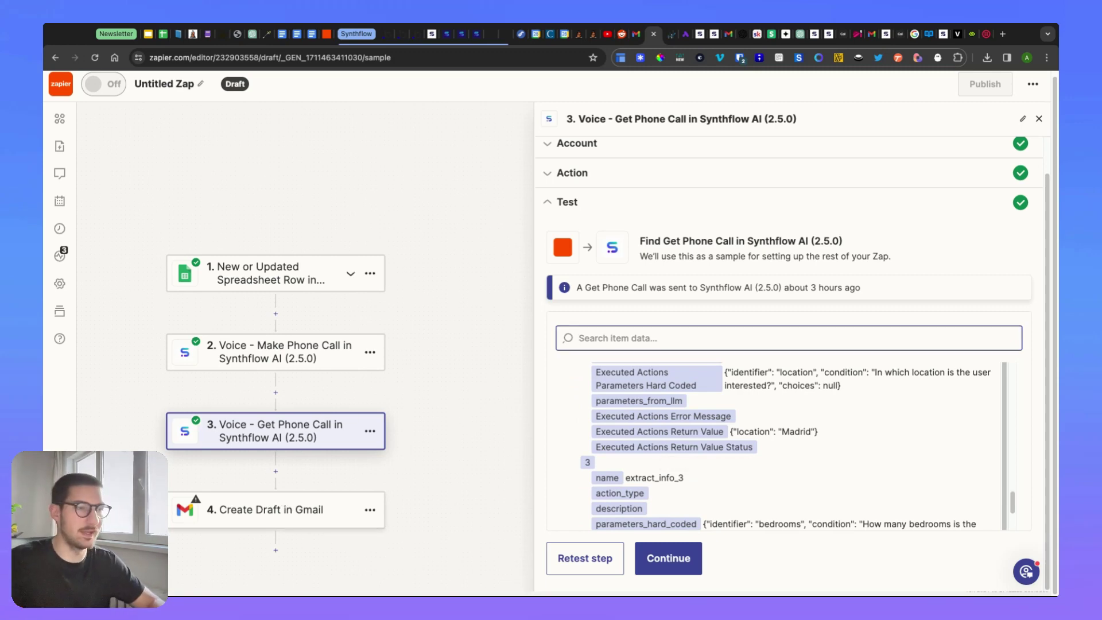
Remove the Return Value pills from the Gmail draft's To and Subject fields
{"action": "left_click", "coordinate": [322, 510]}
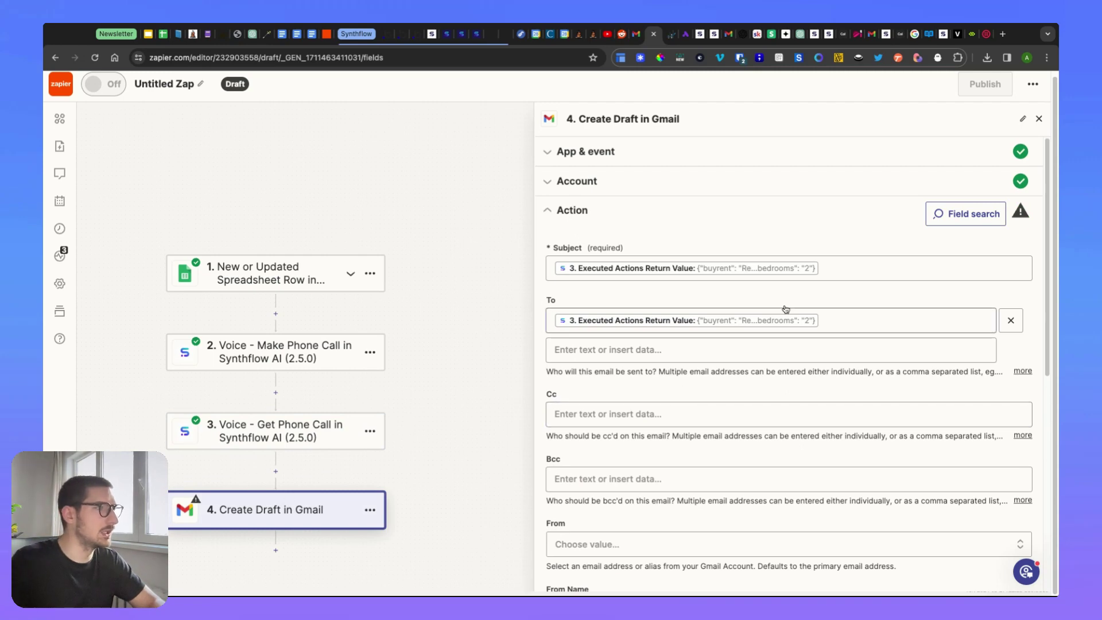
{"action": "left_click", "coordinate": [822, 319]}
{"action": "key", "text": "BackSpace"}
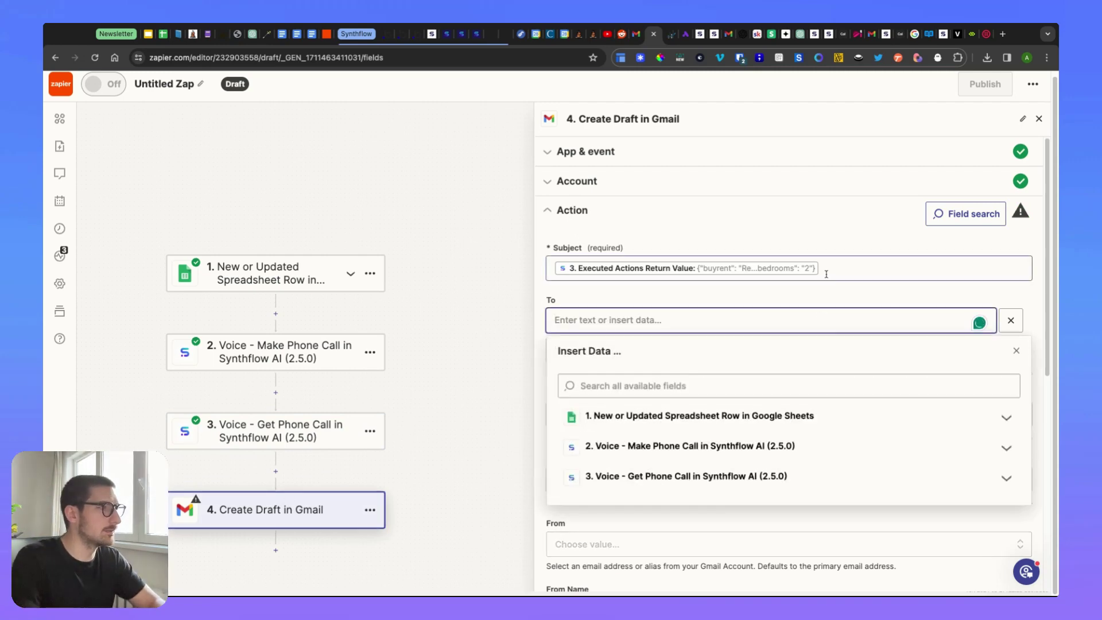
{"action": "left_click", "coordinate": [689, 262]}
{"action": "key", "text": "BackSpace"}
{"action": "key", "text": "Escape"}
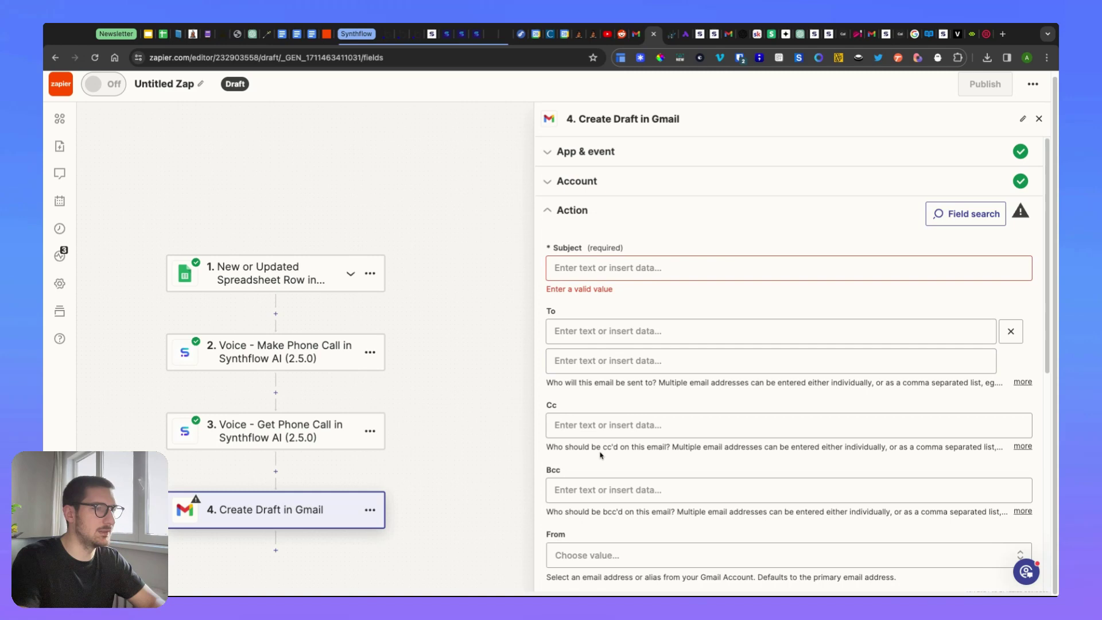
Browse the Get Phone Call step's fields in the Body field's data picker
{"action": "scroll", "coordinate": [606, 460], "scroll_direction": "down", "scroll_amount": 3}
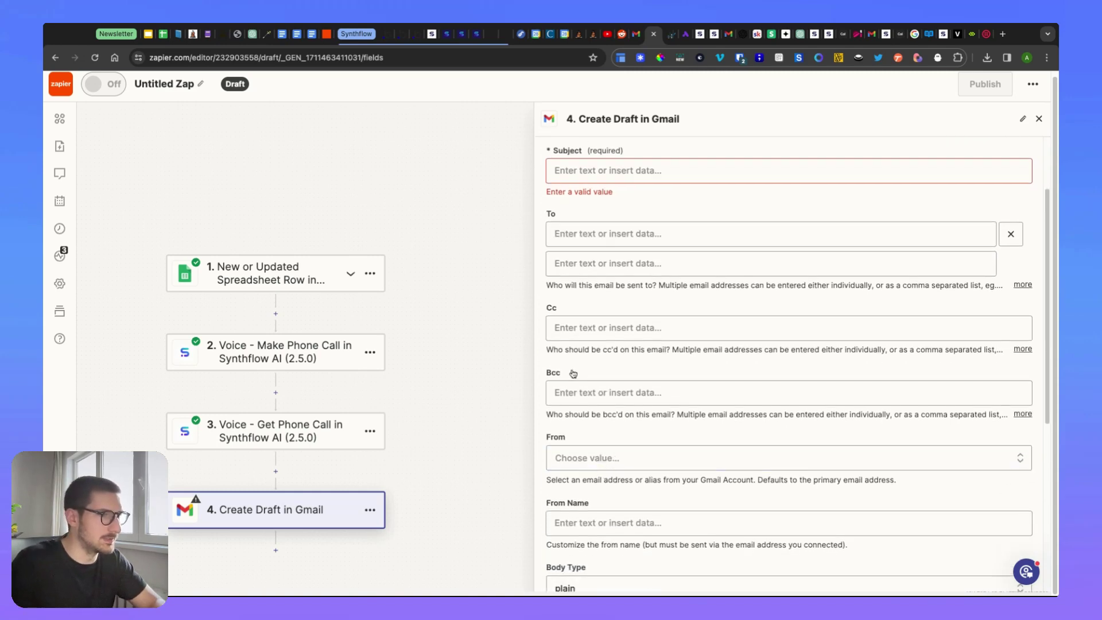
{"action": "scroll", "coordinate": [573, 372], "scroll_direction": "down", "scroll_amount": 10}
{"action": "left_click", "coordinate": [575, 341]}
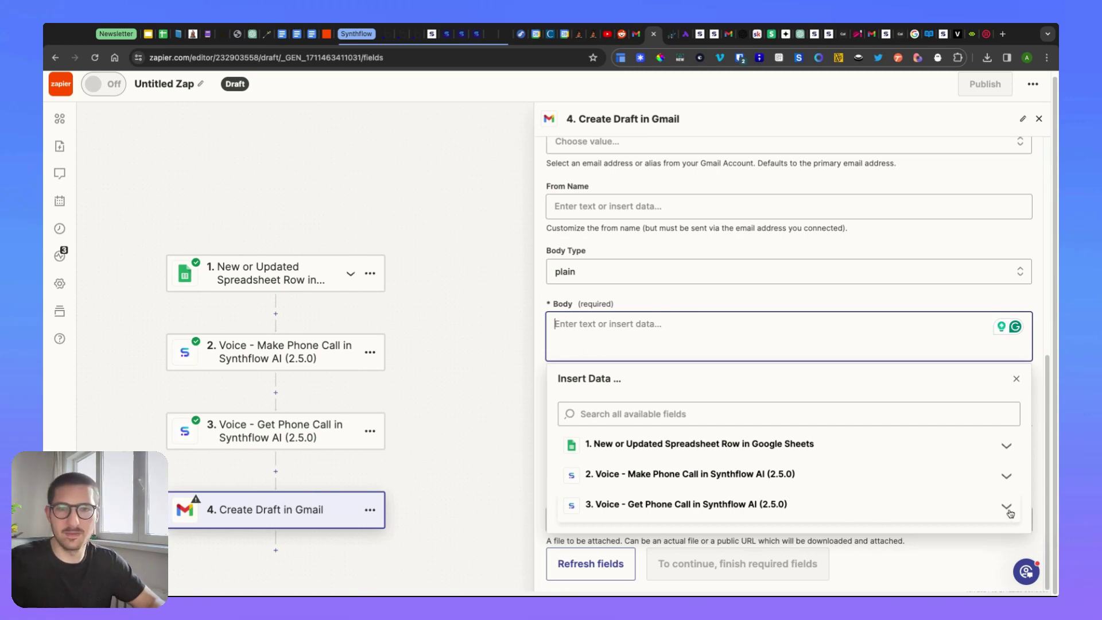
{"action": "left_click", "coordinate": [1011, 513]}
{"action": "scroll", "coordinate": [740, 366], "scroll_direction": "down", "scroll_amount": 3}
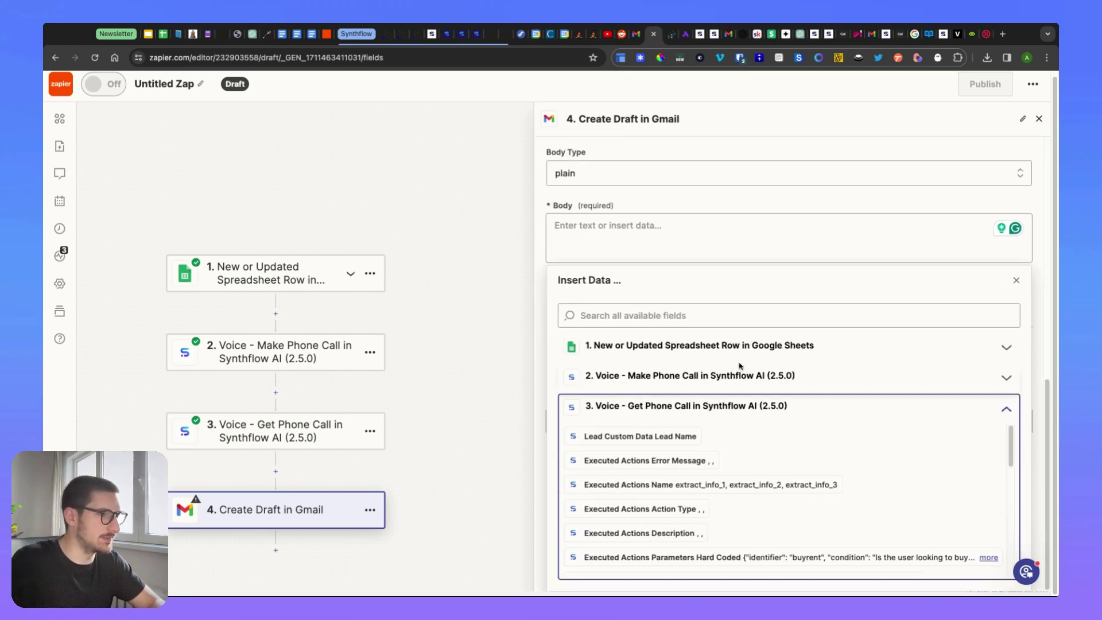
{"action": "scroll", "coordinate": [680, 505], "scroll_direction": "down", "scroll_amount": 2}
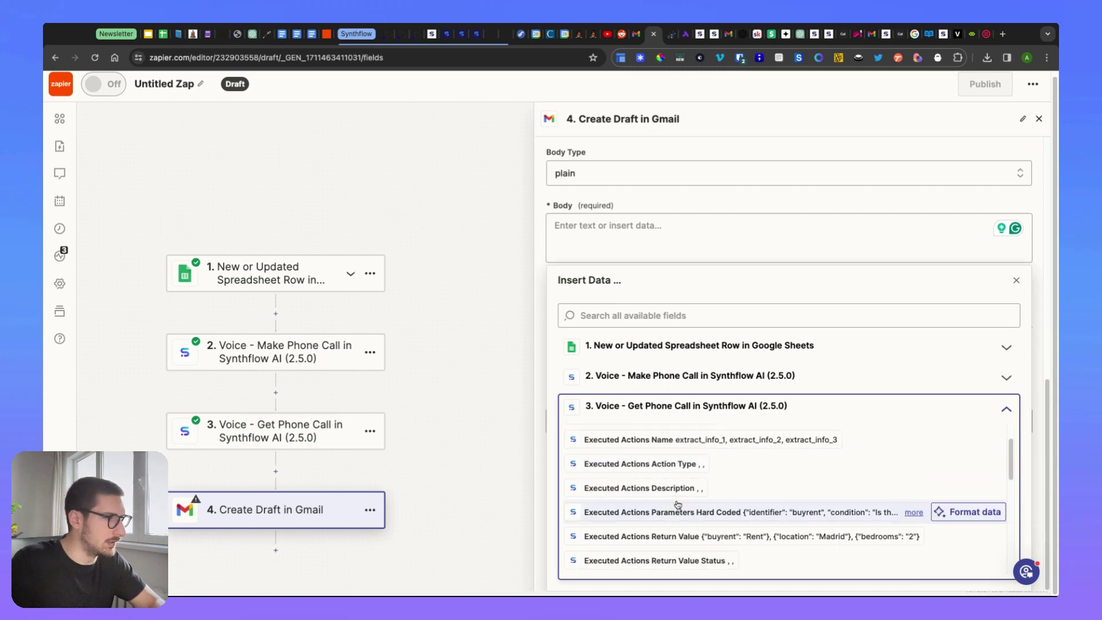
{"action": "scroll", "coordinate": [678, 505], "scroll_direction": "down", "scroll_amount": 1}
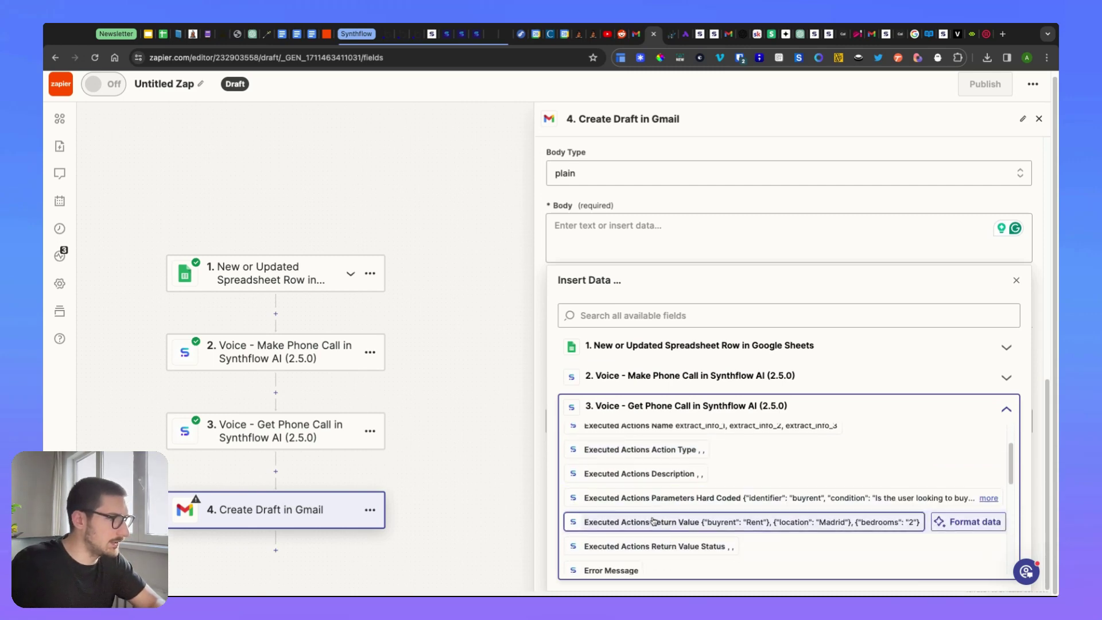
{"action": "scroll", "coordinate": [649, 526], "scroll_direction": "down", "scroll_amount": 1}
{"action": "scroll", "coordinate": [649, 517], "scroll_direction": "down", "scroll_amount": 8}
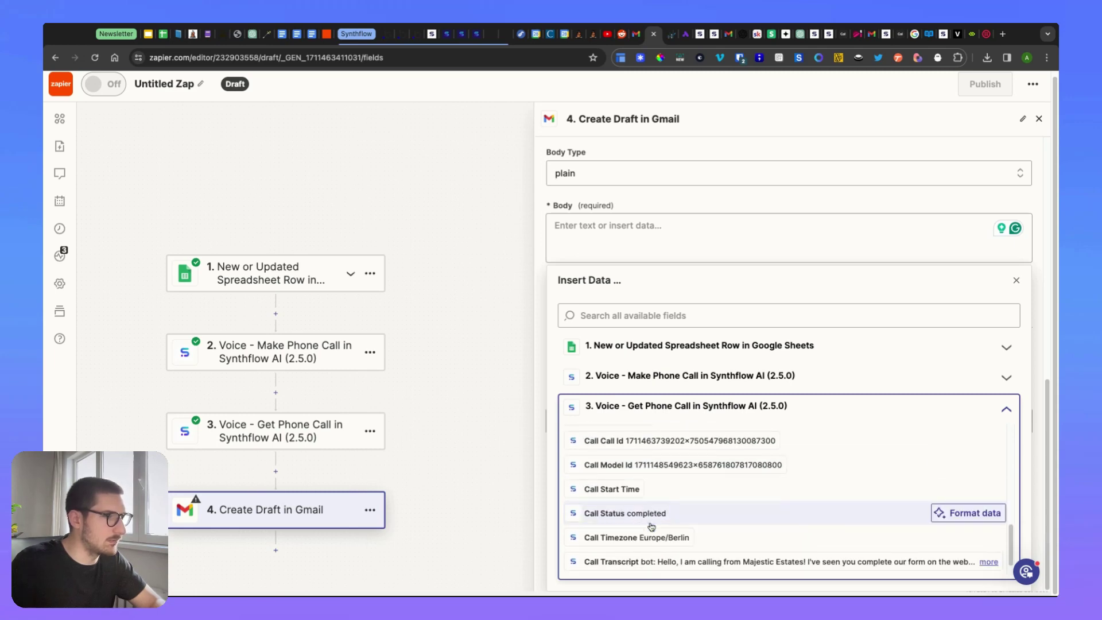
{"action": "scroll", "coordinate": [651, 526], "scroll_direction": "down", "scroll_amount": 1}
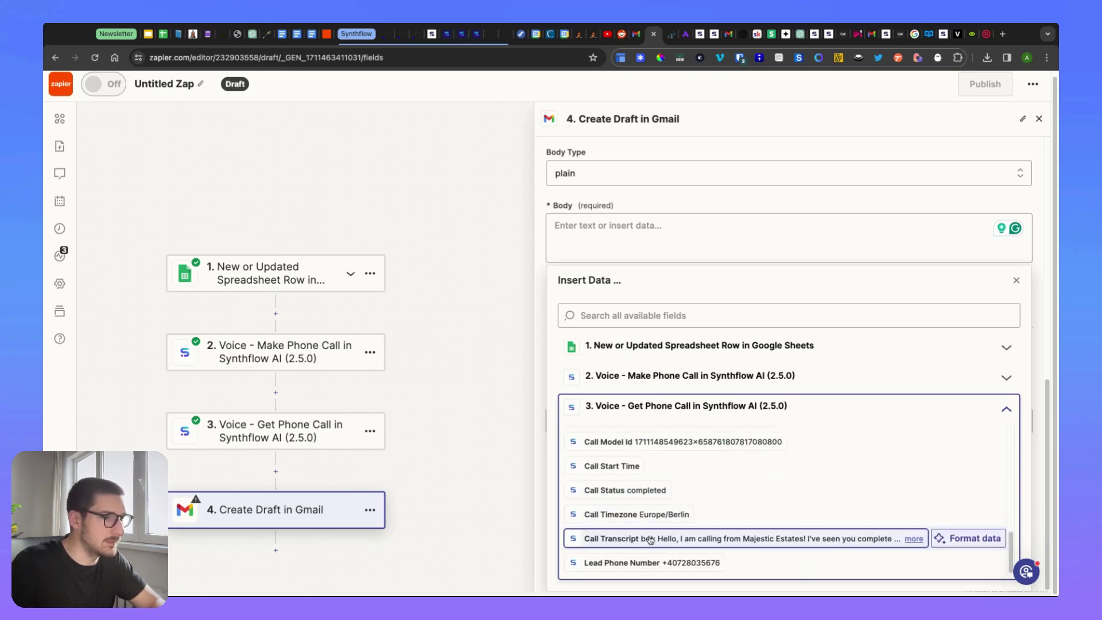
{"action": "scroll", "coordinate": [650, 539], "scroll_direction": "up", "scroll_amount": 4}
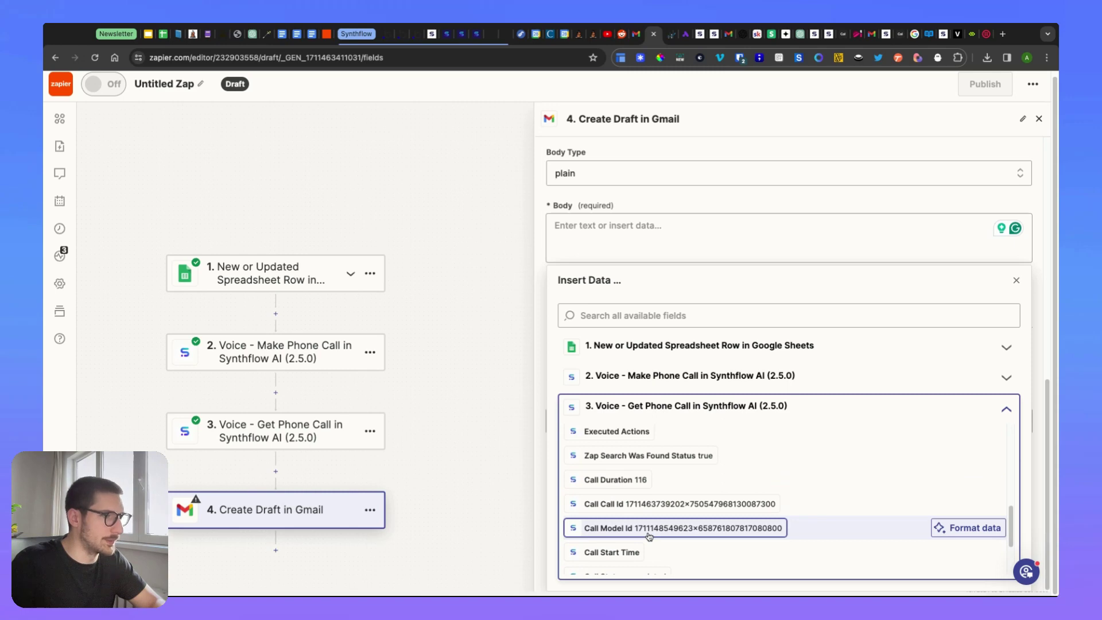
{"action": "scroll", "coordinate": [649, 537], "scroll_direction": "up", "scroll_amount": 1}
Insert a new step between steps 3 and 4, choosing OpenAI via a 'gpt' search
{"action": "left_click", "coordinate": [276, 472]}
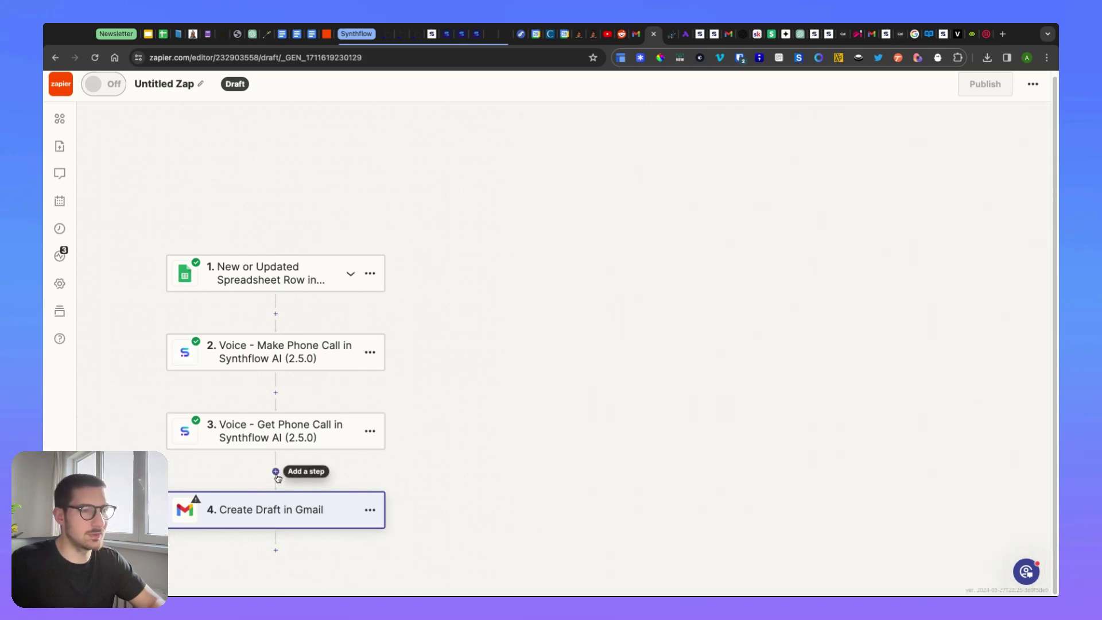
{"action": "left_click", "coordinate": [474, 244]}
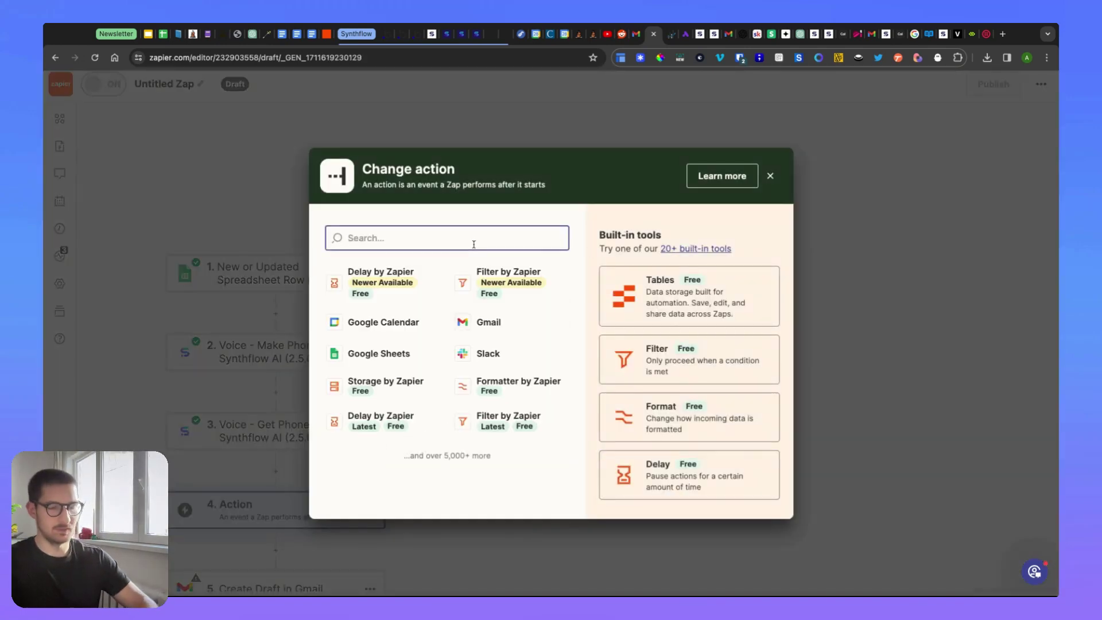
{"action": "type", "text": "gpt"}
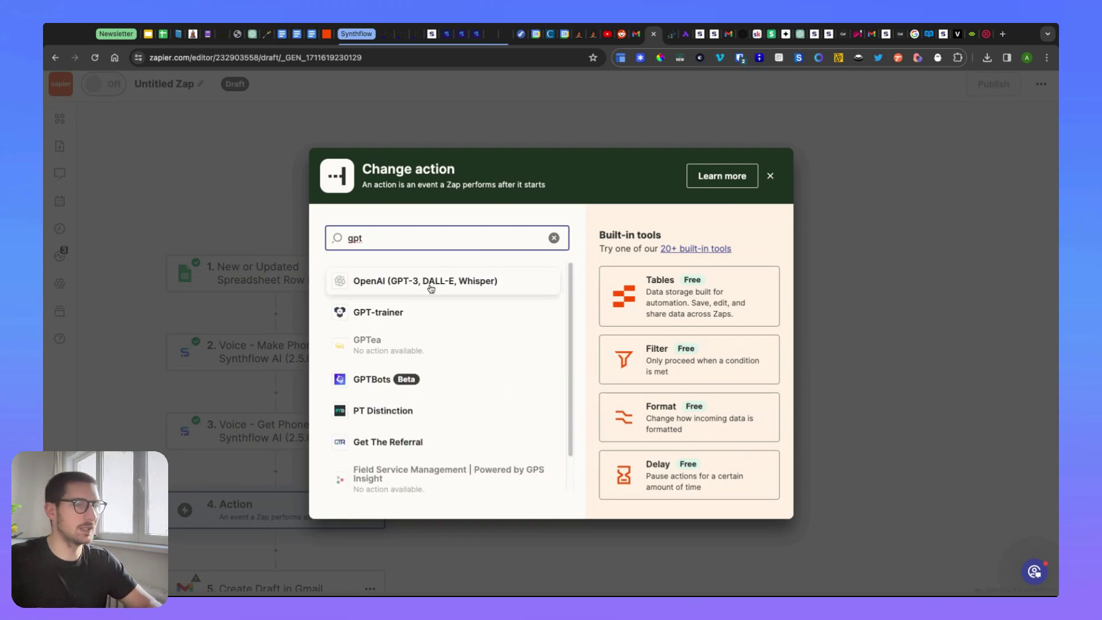
{"action": "left_click", "coordinate": [431, 283]}
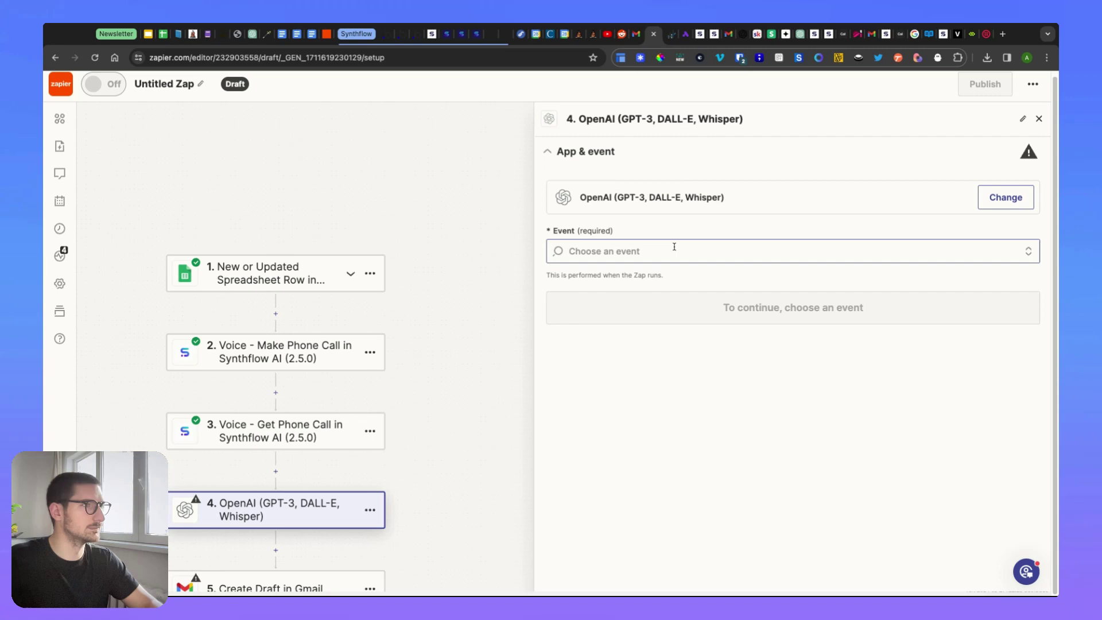
Set the OpenAI step's event to Send Prompt and reopen its app and event settings
{"action": "left_click", "coordinate": [675, 249]}
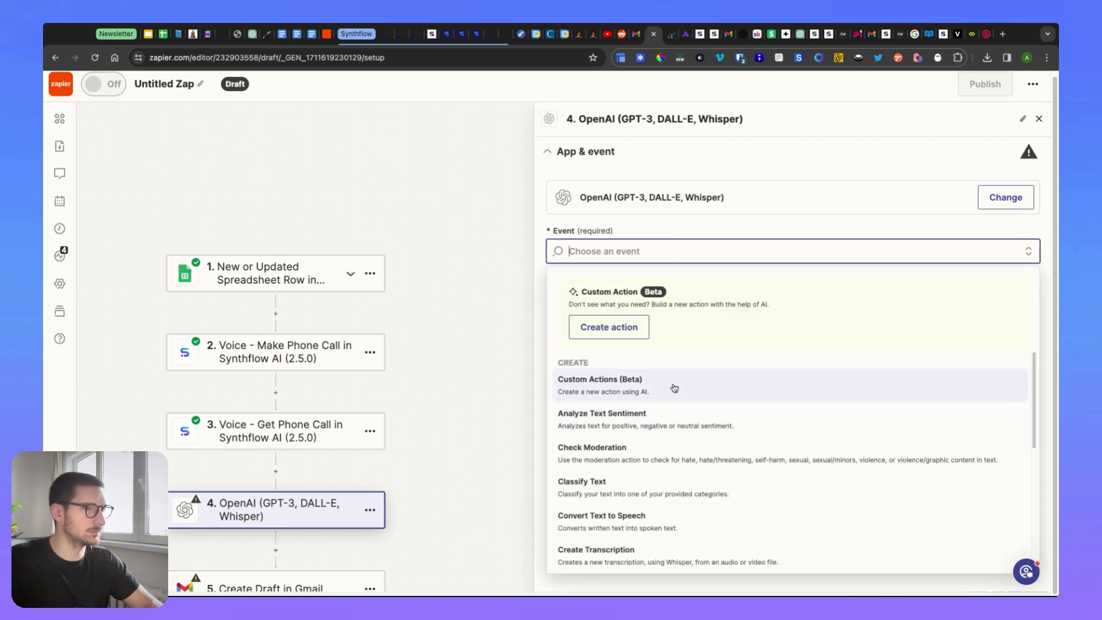
{"action": "type", "text": "send"}
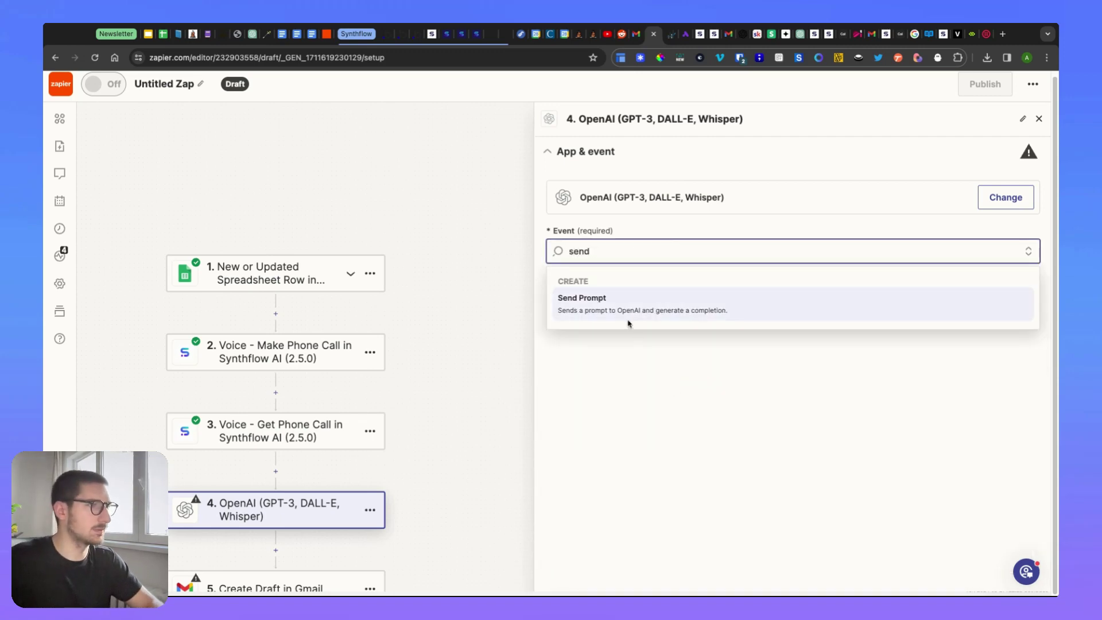
{"action": "left_click", "coordinate": [629, 310]}
{"action": "left_click", "coordinate": [628, 322]}
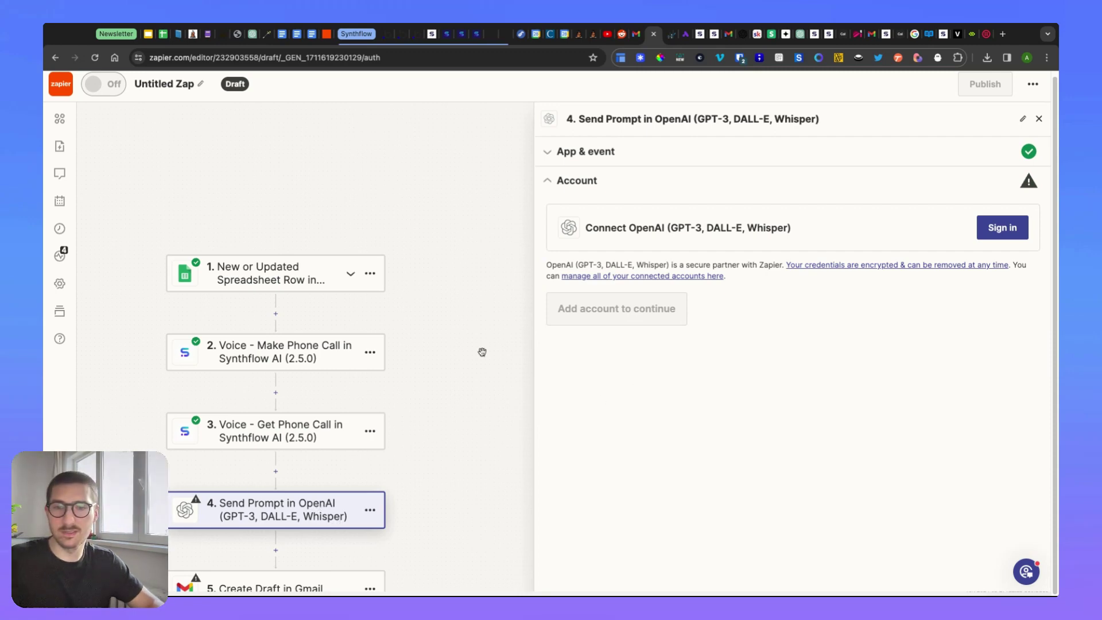
{"action": "left_click", "coordinate": [370, 509]}
{"action": "left_click", "coordinate": [894, 151]}
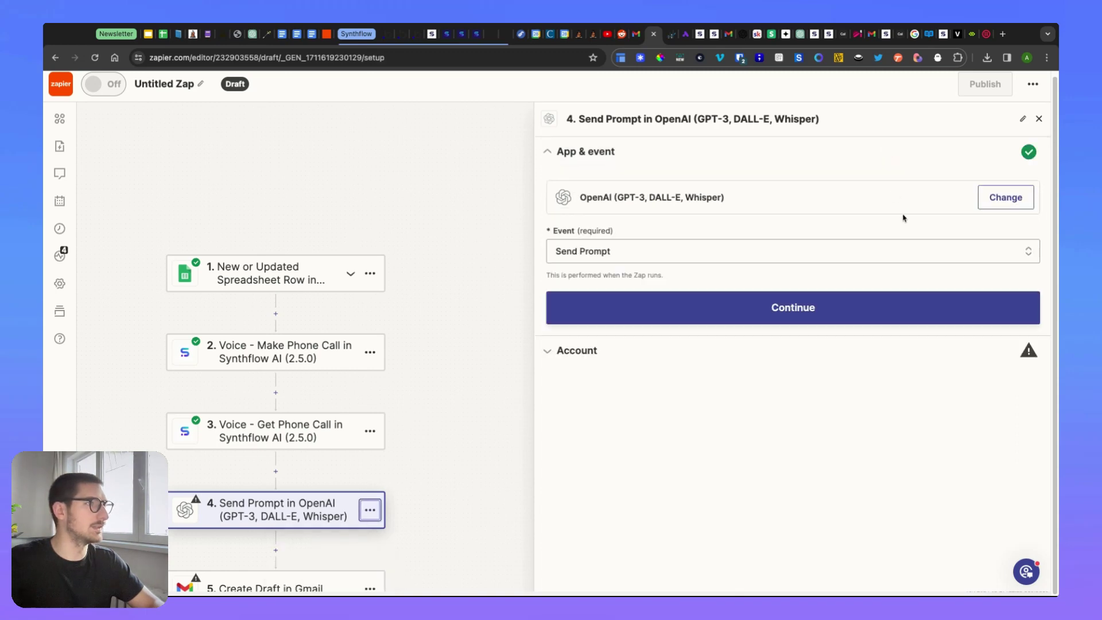
Replace OpenAI with AI by Zapier as step 4's app, found by searching 'zapier'
{"action": "left_click", "coordinate": [1004, 197]}
{"action": "type", "text": "gpt"}
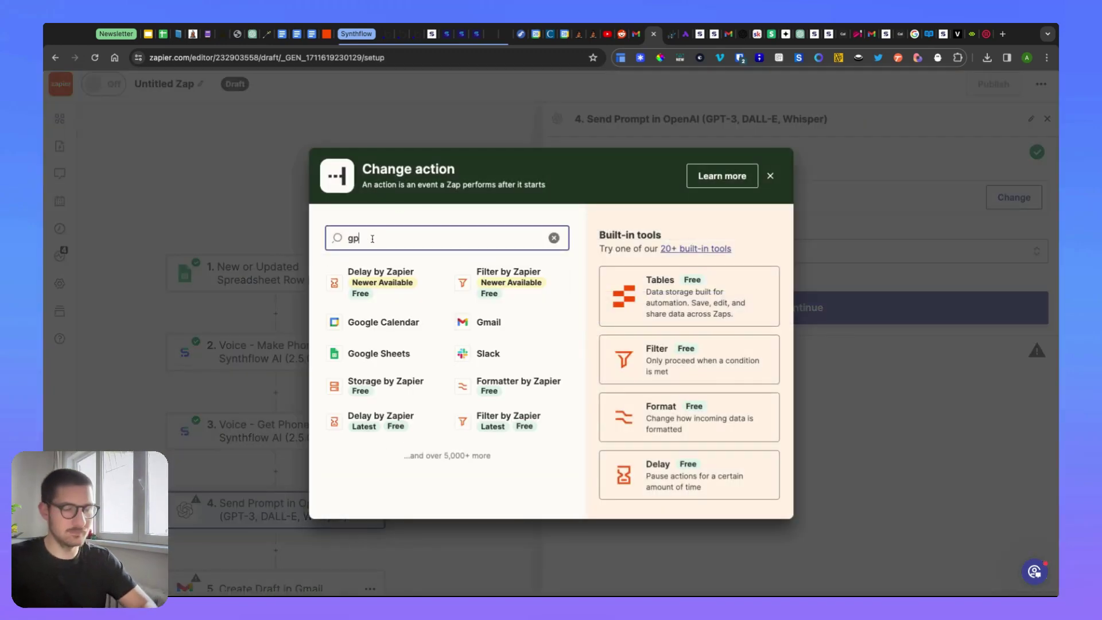
{"action": "key", "text": "BackSpace"}
{"action": "key", "text": "BackSpace"}
{"action": "key", "text": "BackSpace"}
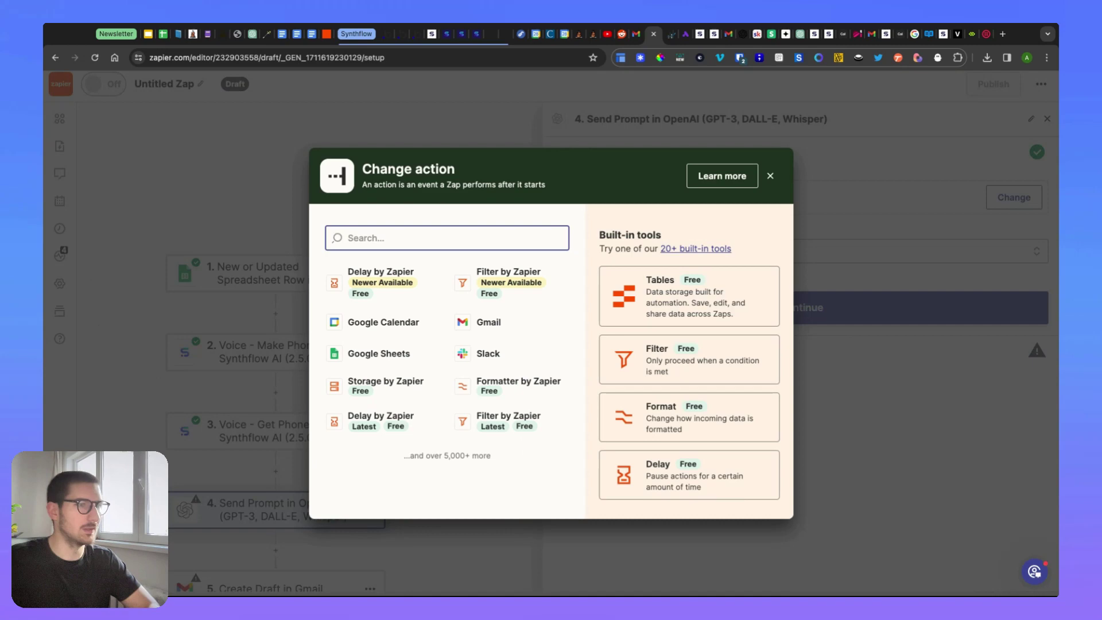
{"action": "type", "text": "zapier"}
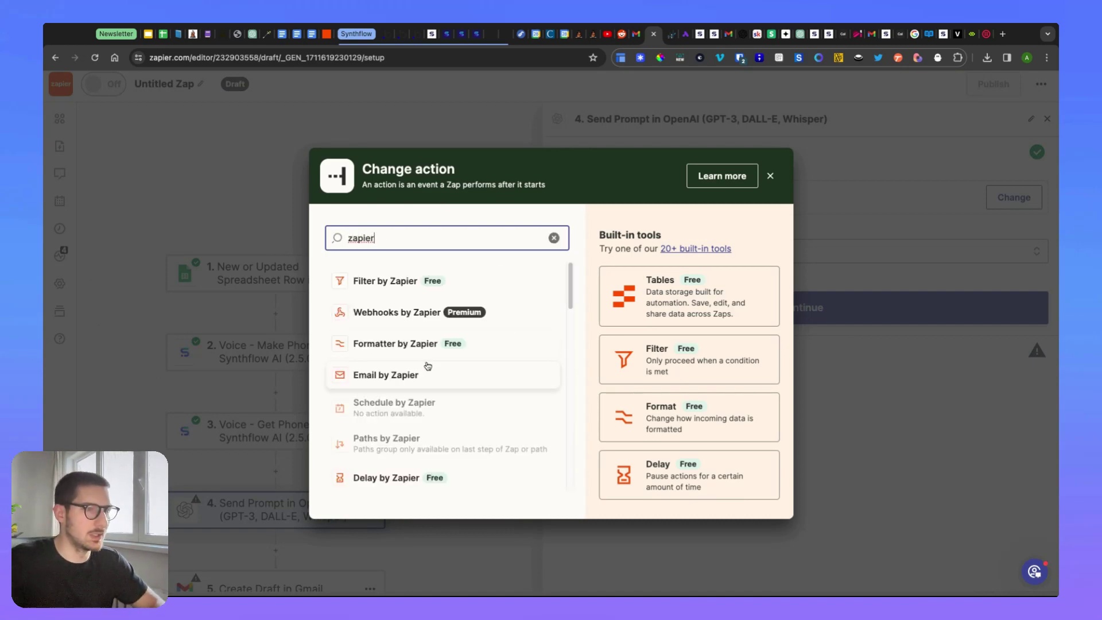
{"action": "scroll", "coordinate": [428, 367], "scroll_direction": "down", "scroll_amount": 3}
{"action": "scroll", "coordinate": [428, 367], "scroll_direction": "down", "scroll_amount": 3}
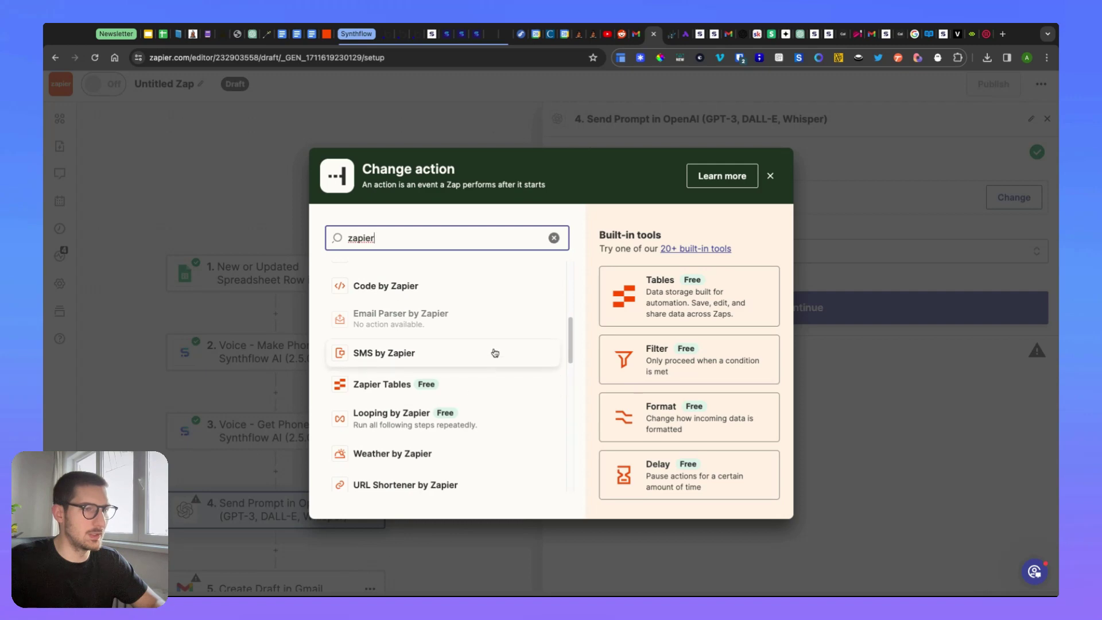
{"action": "scroll", "coordinate": [495, 353], "scroll_direction": "down", "scroll_amount": 1}
{"action": "scroll", "coordinate": [494, 353], "scroll_direction": "down", "scroll_amount": 2}
{"action": "scroll", "coordinate": [495, 353], "scroll_direction": "down", "scroll_amount": 5}
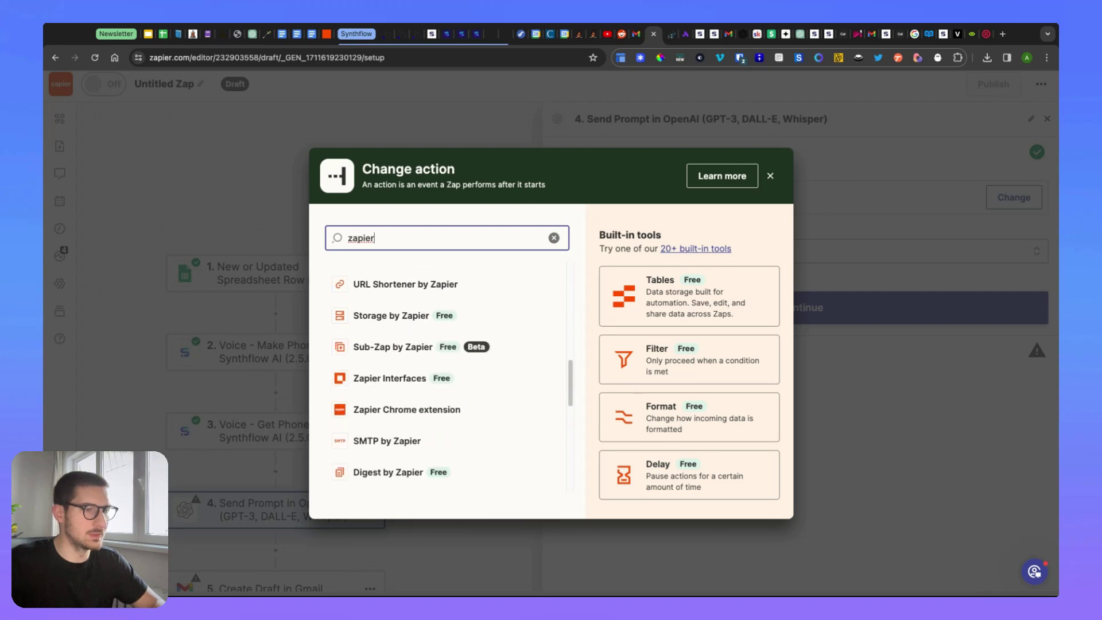
{"action": "scroll", "coordinate": [448, 390], "scroll_direction": "down", "scroll_amount": 1}
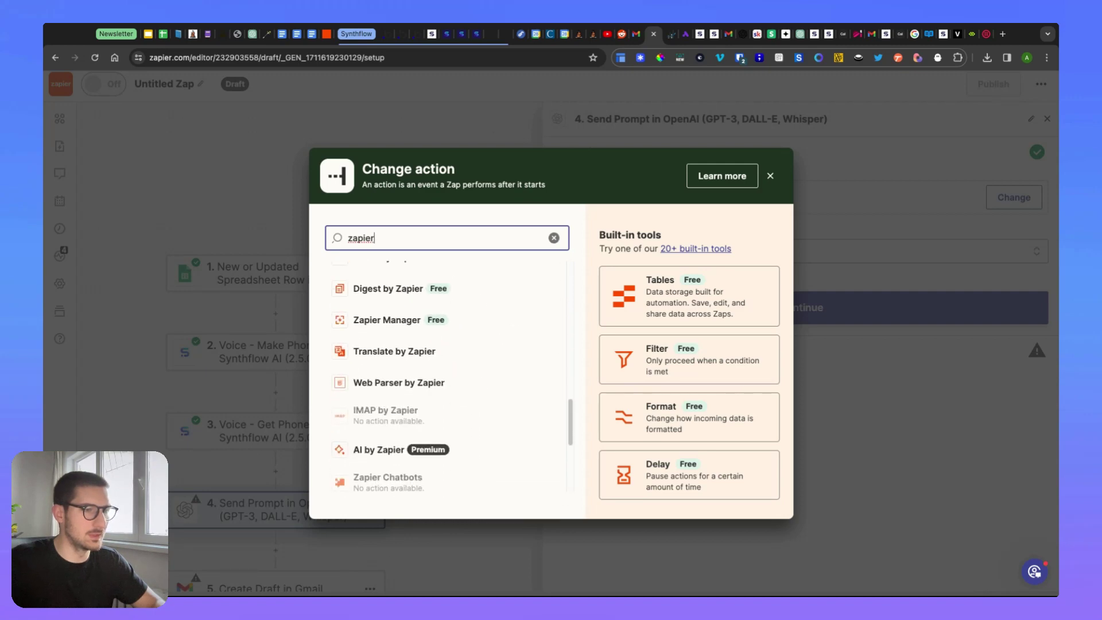
{"action": "left_click", "coordinate": [413, 451]}
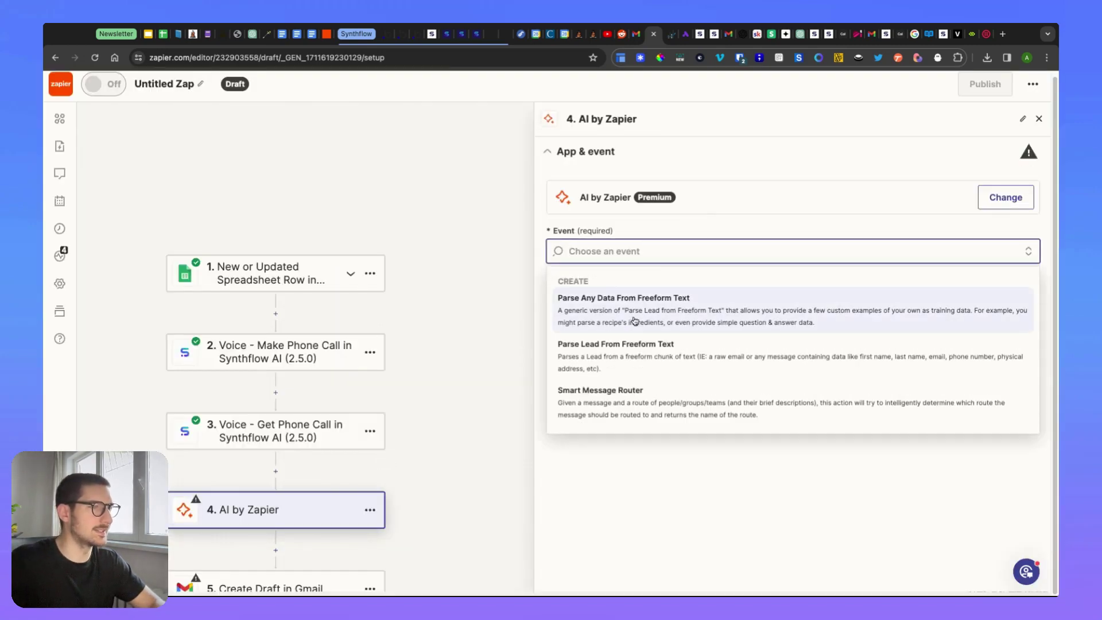
Choose the Parse Any Data From Freeform Text event and browse Get Phone Call fields for Freeform Text Input
{"action": "left_click", "coordinate": [634, 320]}
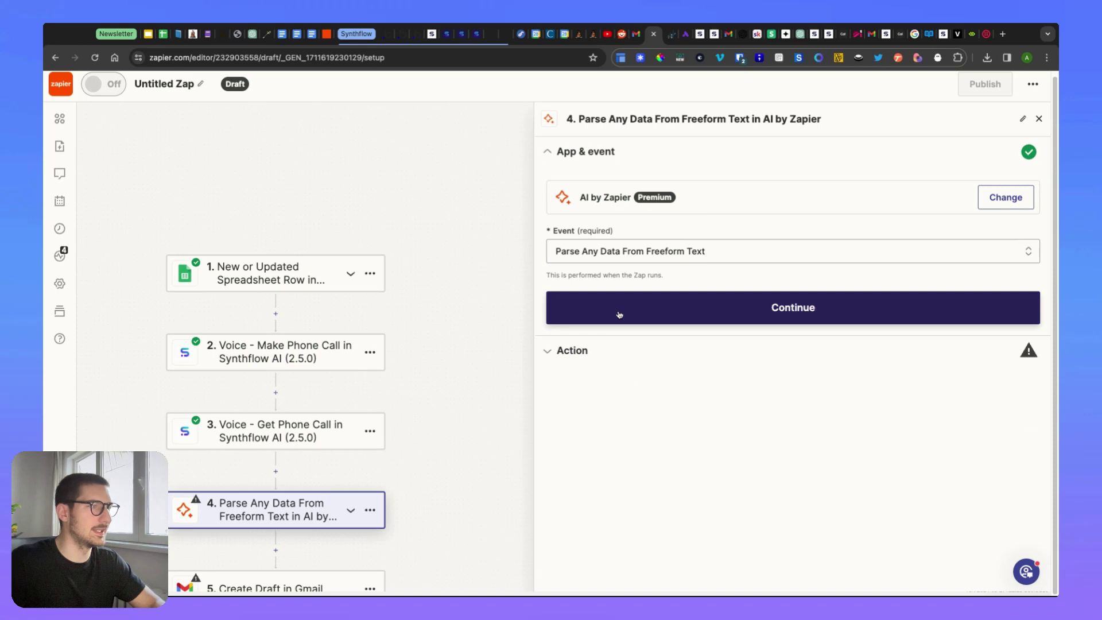
{"action": "left_click", "coordinate": [629, 313]}
{"action": "left_click", "coordinate": [626, 244]}
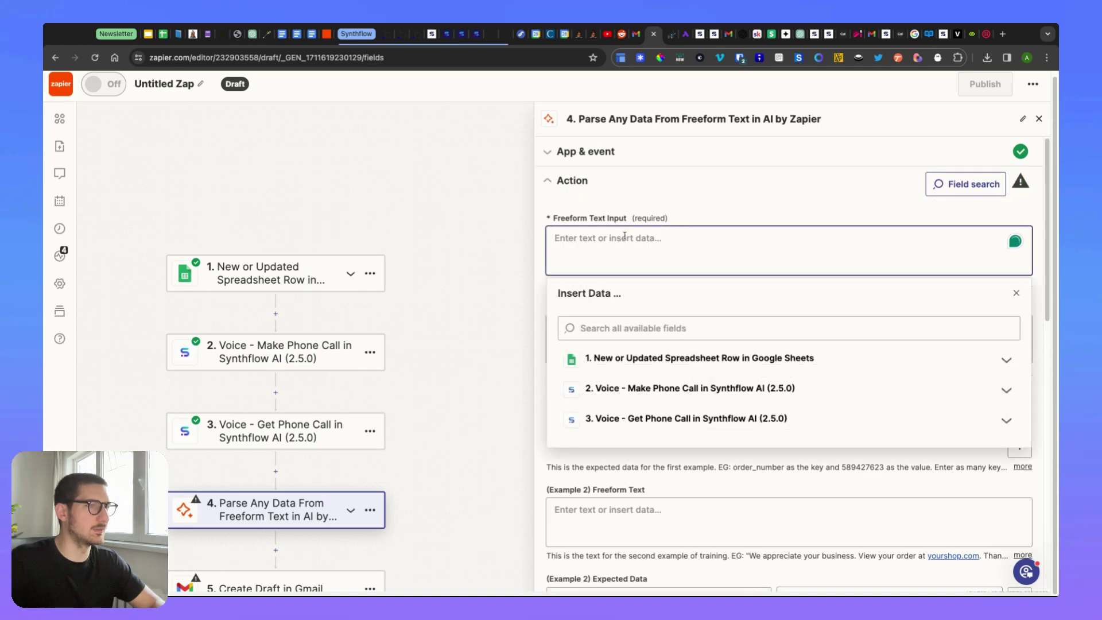
{"action": "left_click", "coordinate": [698, 428]}
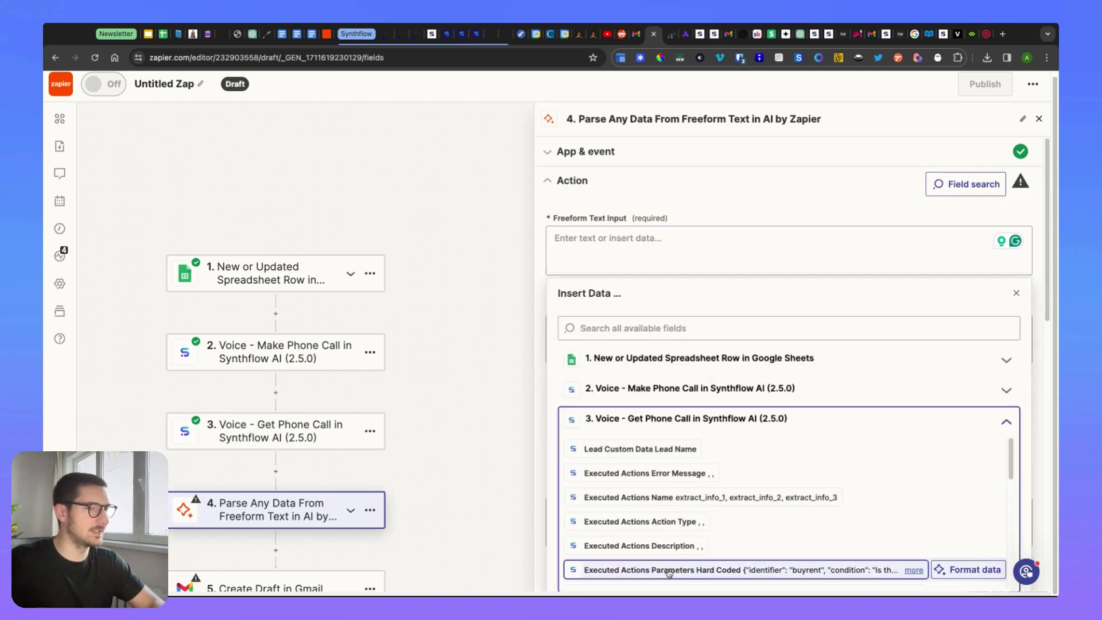